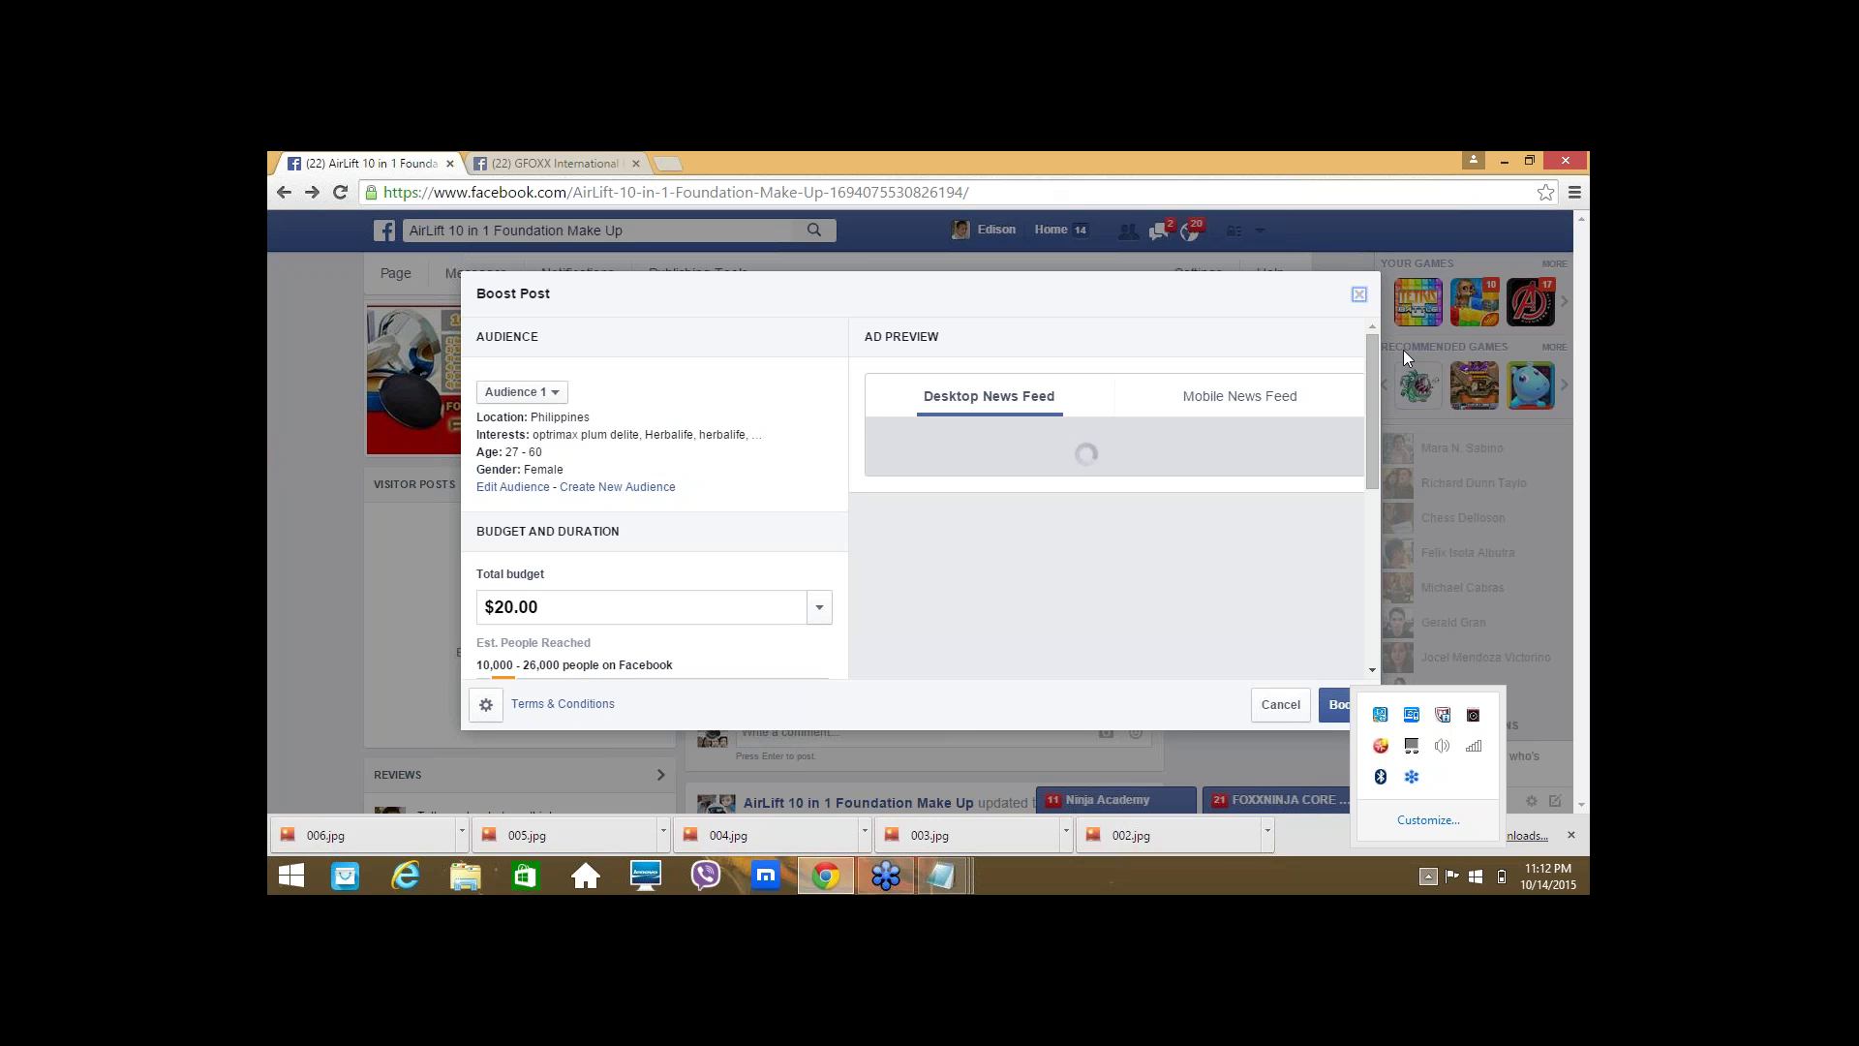
- Start a new audience for the boosted post and name it "Make Up Lover"
key(F5)
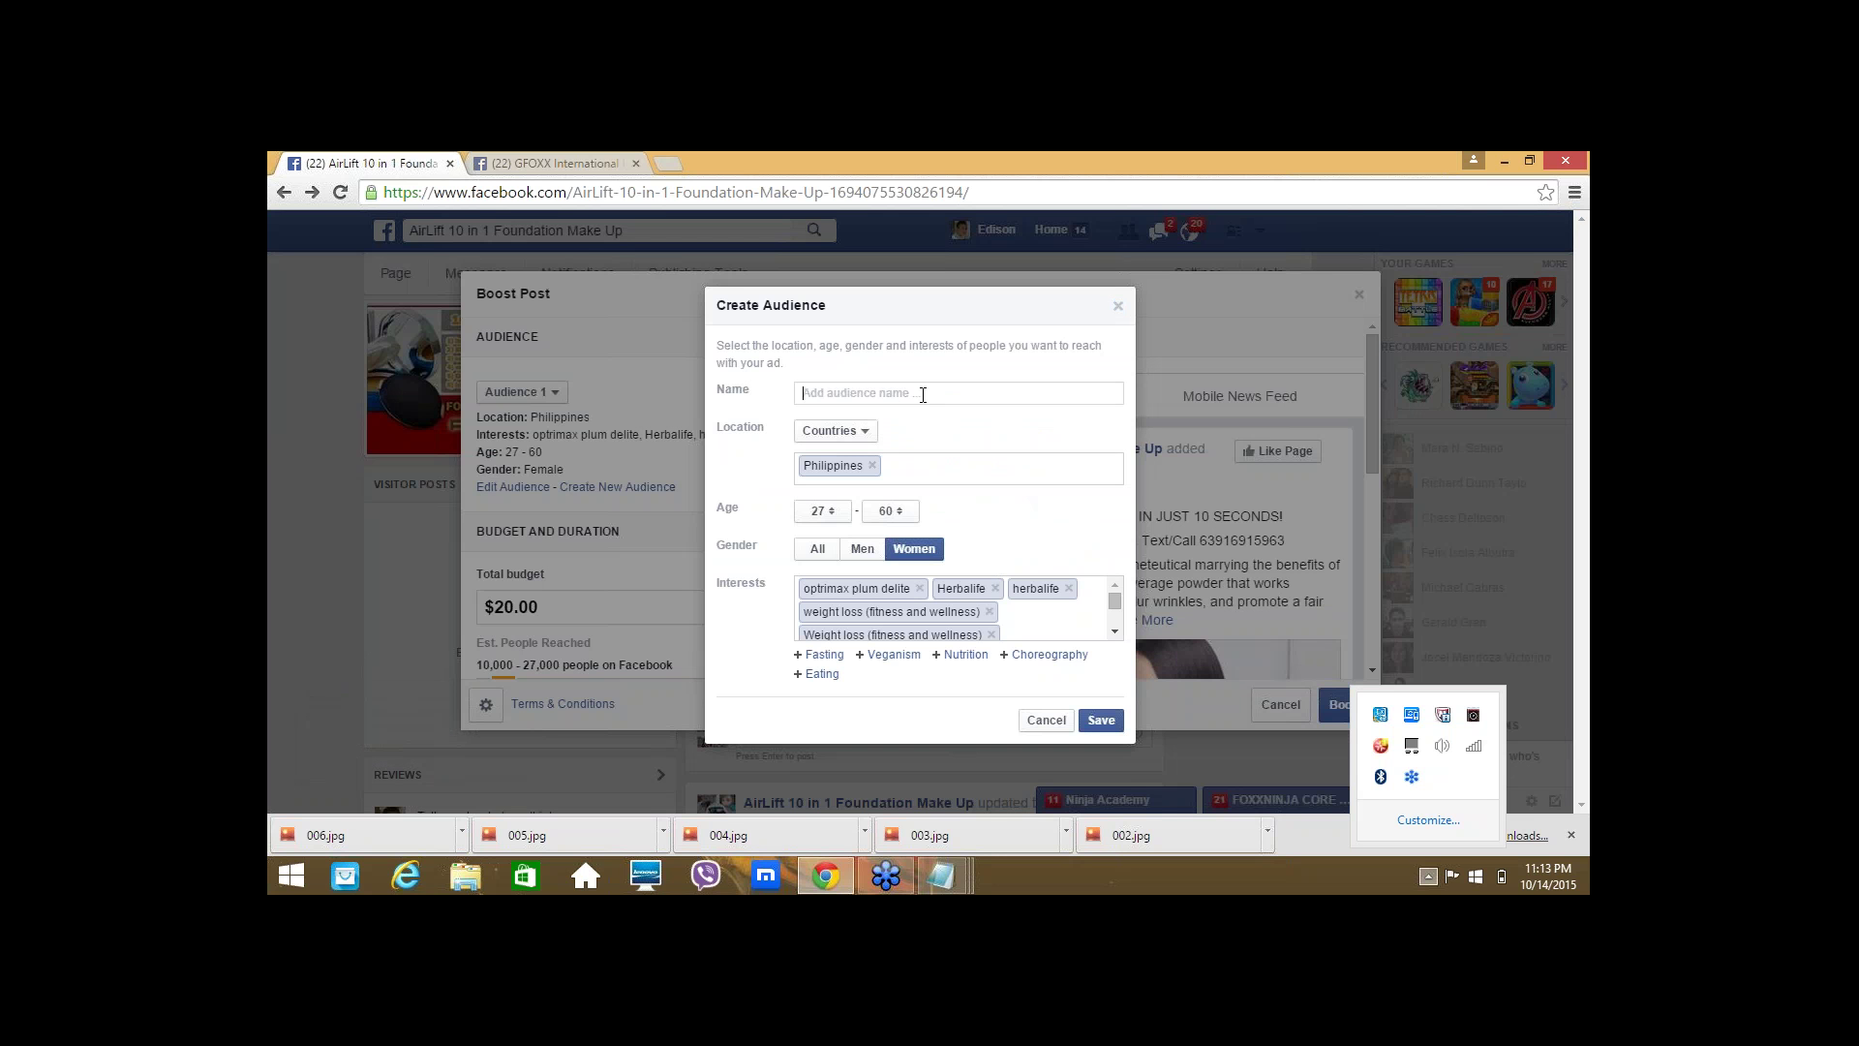
text(Make Ip)
text(up)
key(BackSpace)
key(BackSpace)
key(BackSpace)
text(Up Lover)
- Set the new audience's minimum age to 23
click(932, 472)
click(825, 510)
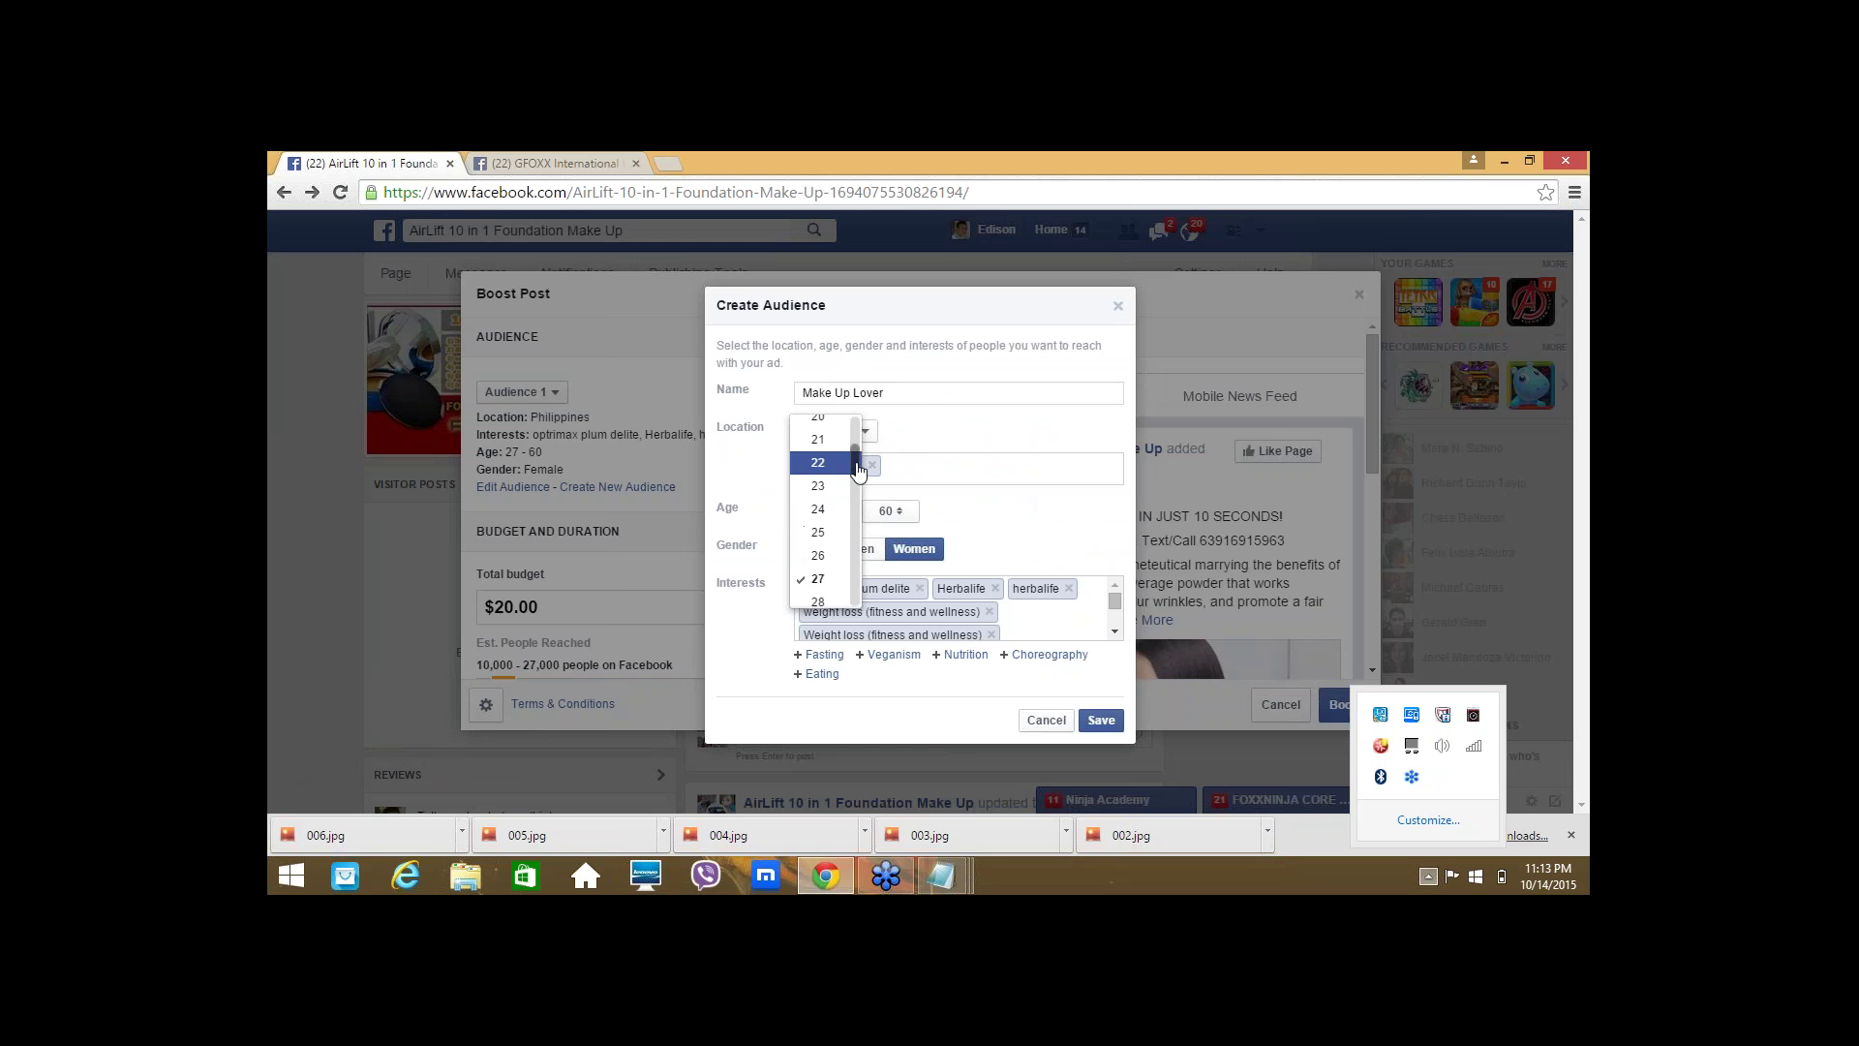
click(823, 510)
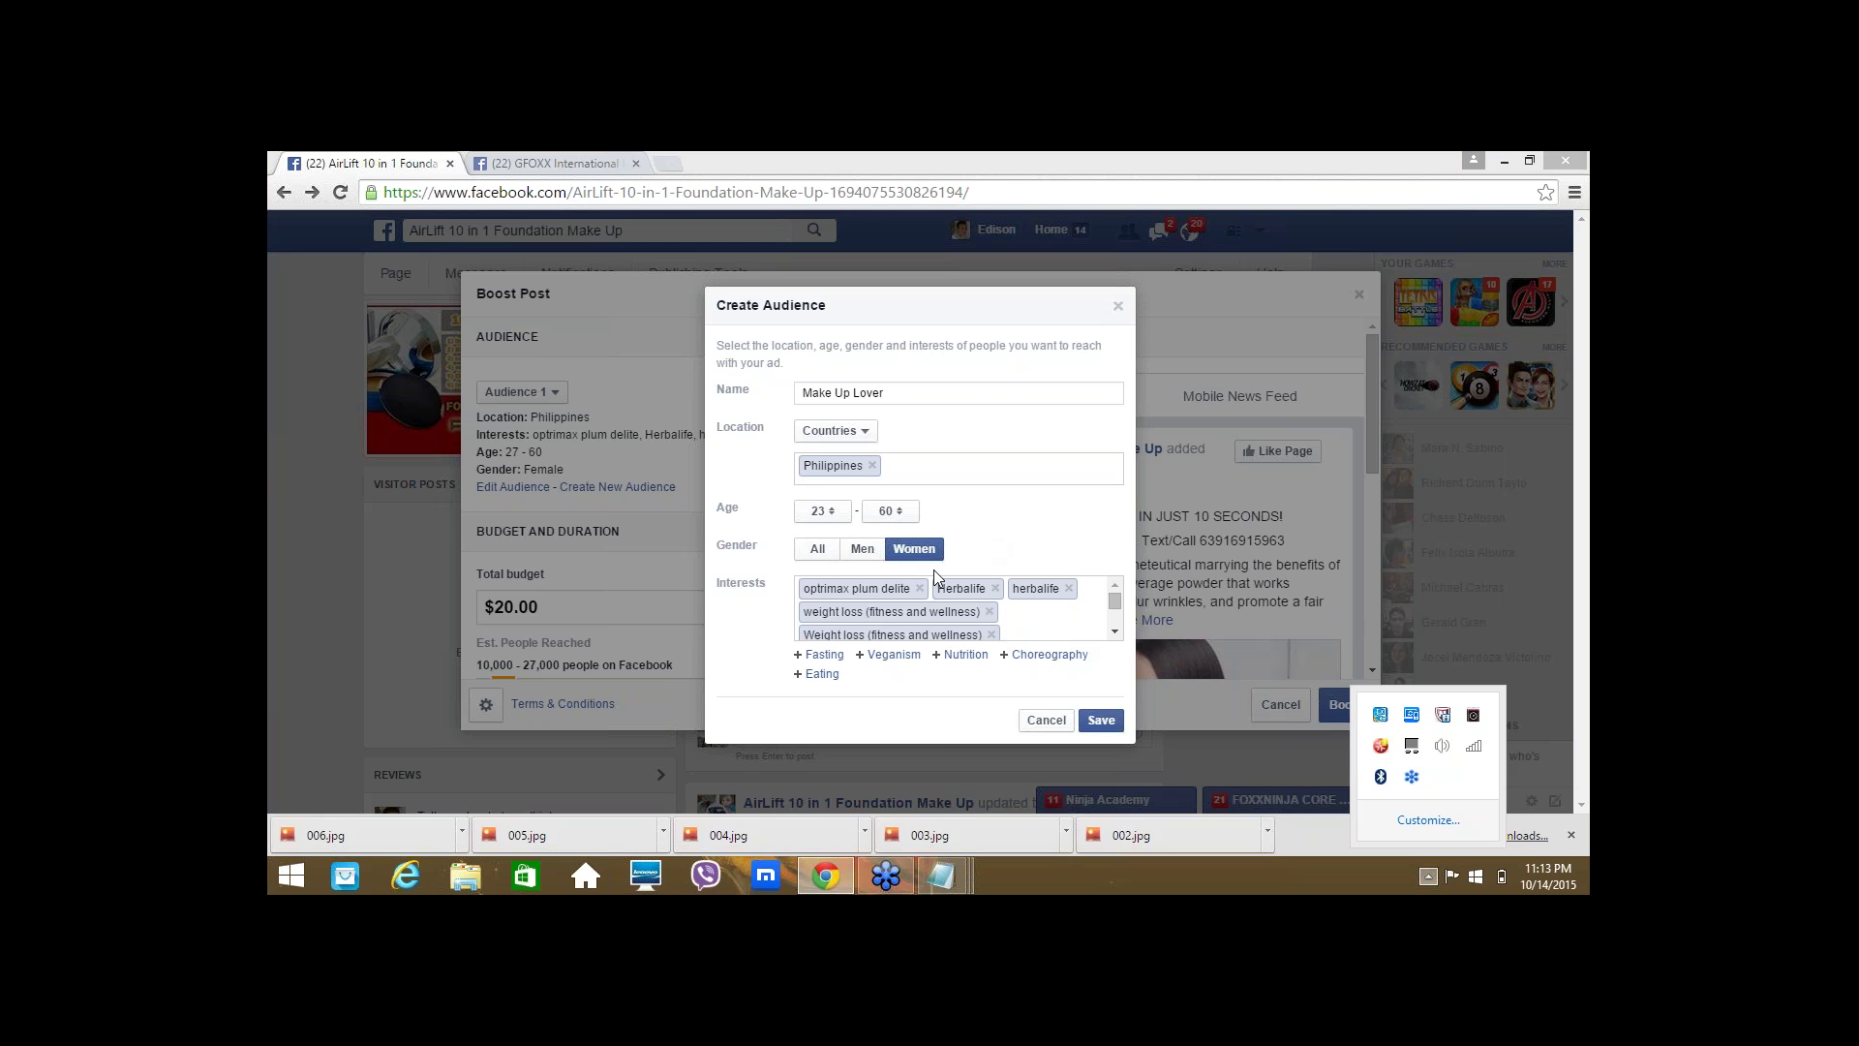
- Remove all the existing interests from the new audience, from zumba fitness back to optrimax plum delite
scroll(1115, 631, down, 1)
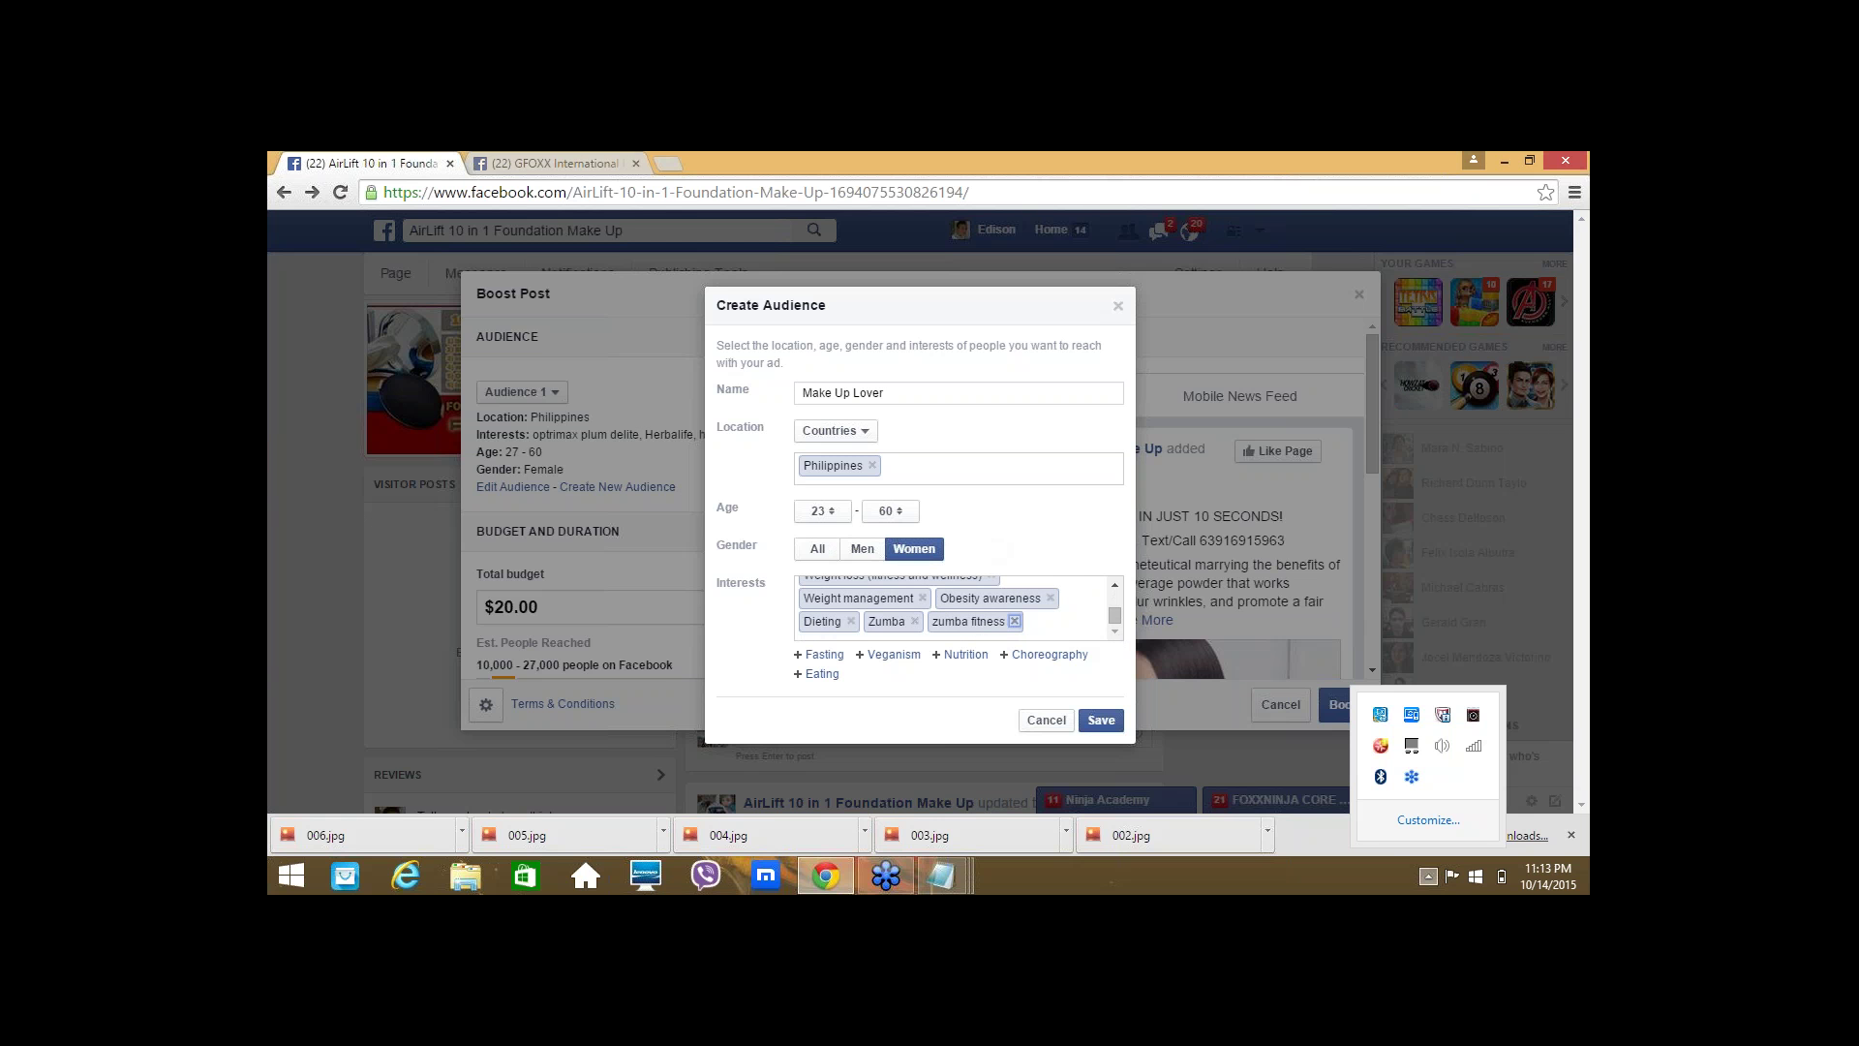
click(1014, 620)
click(914, 621)
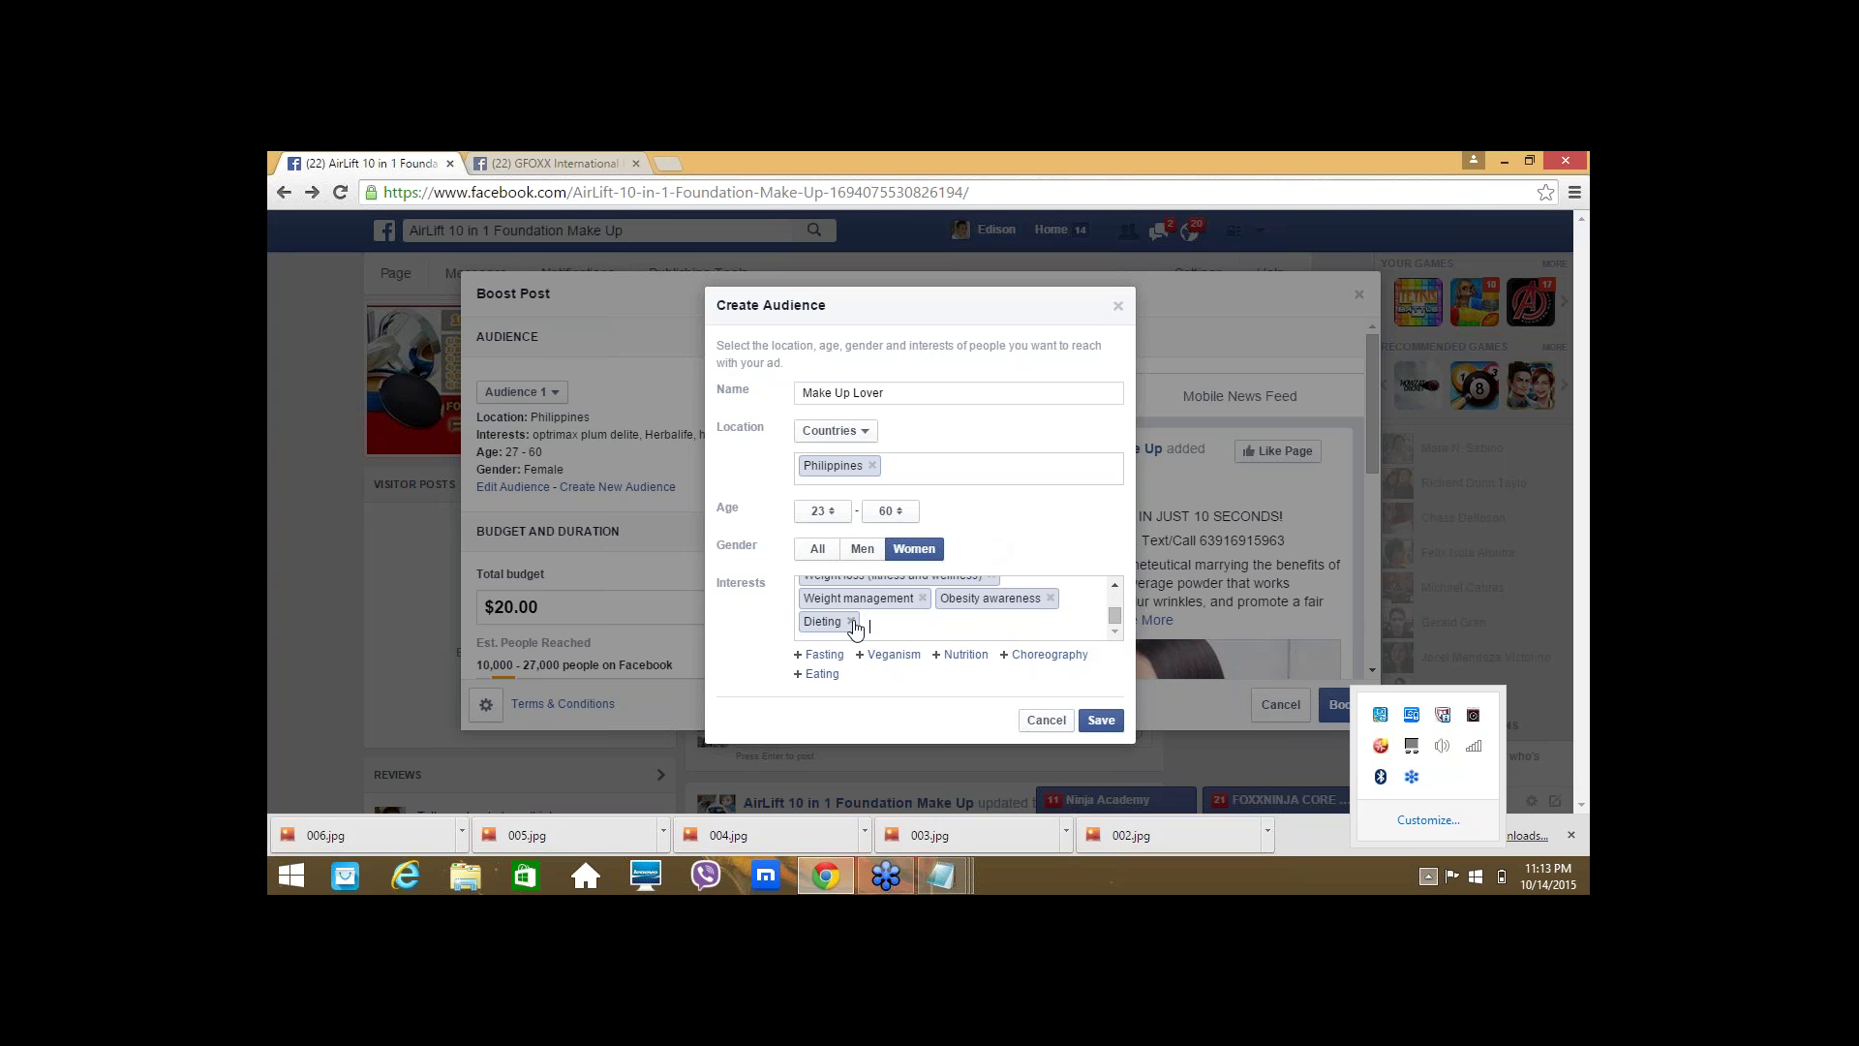
click(850, 621)
click(921, 597)
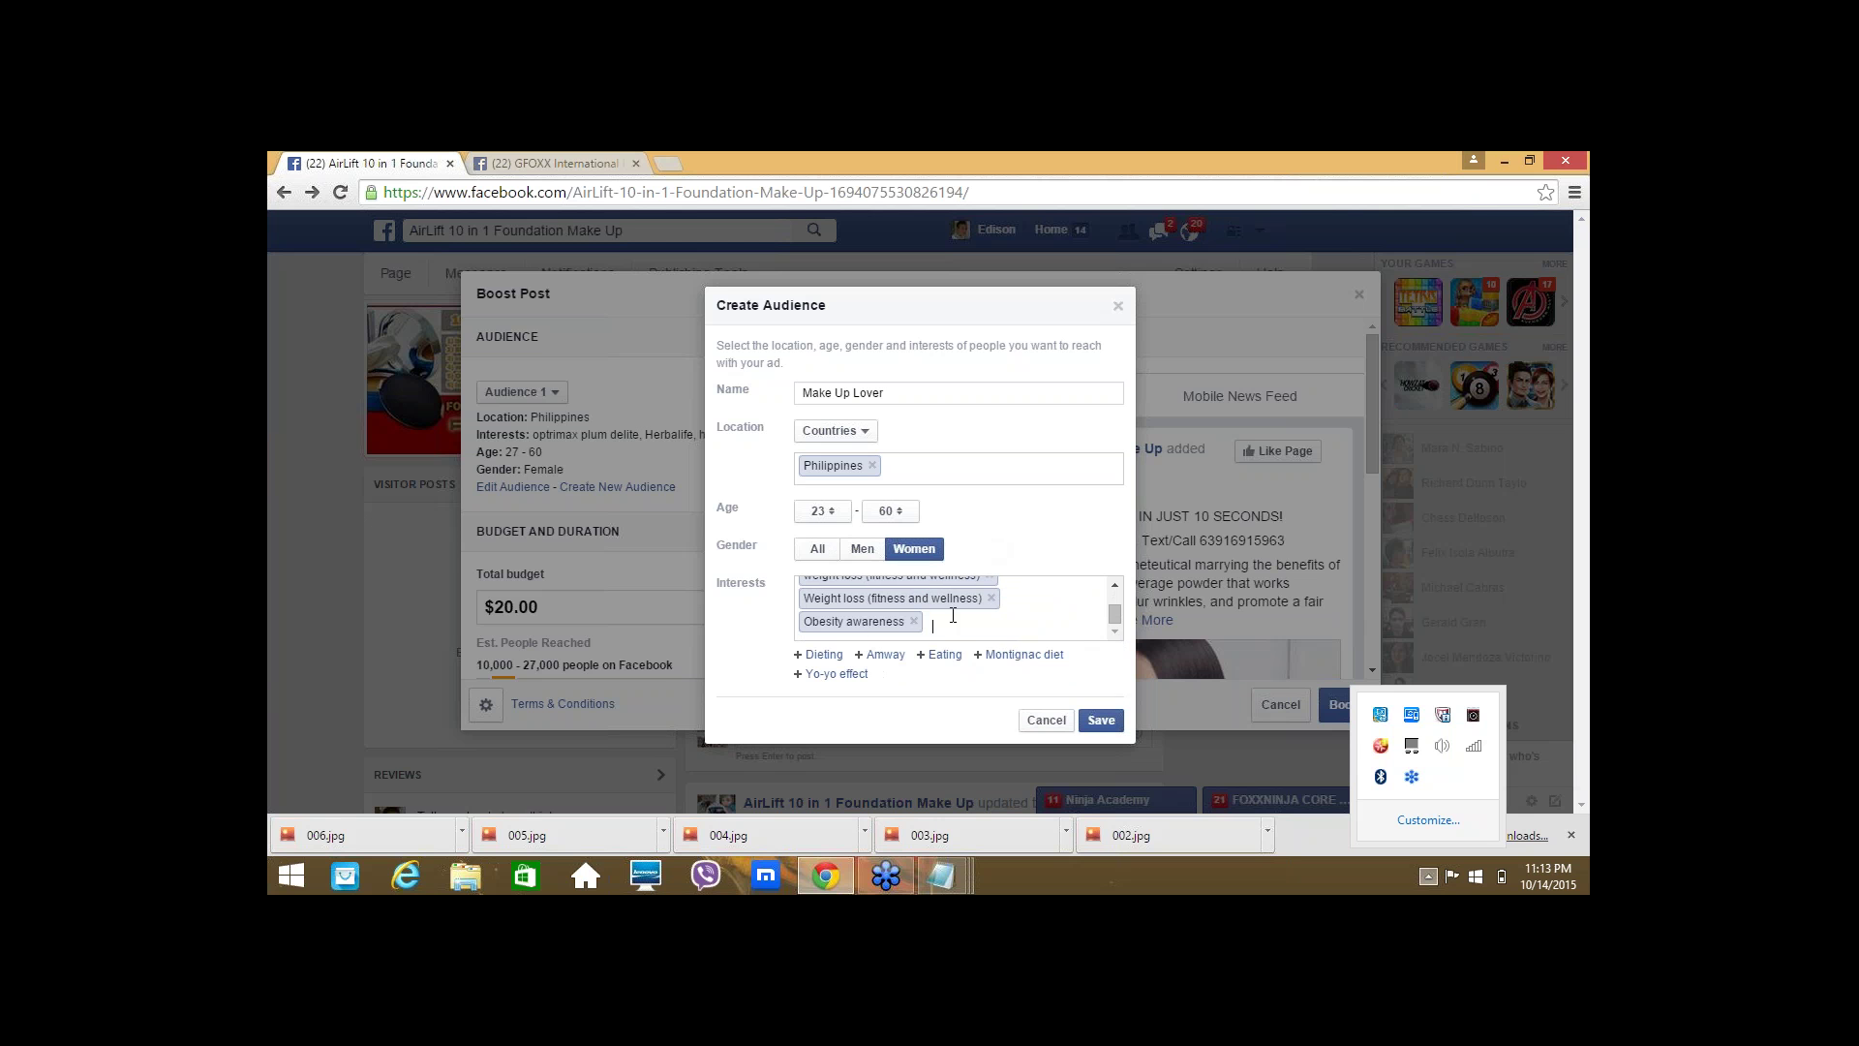
click(921, 621)
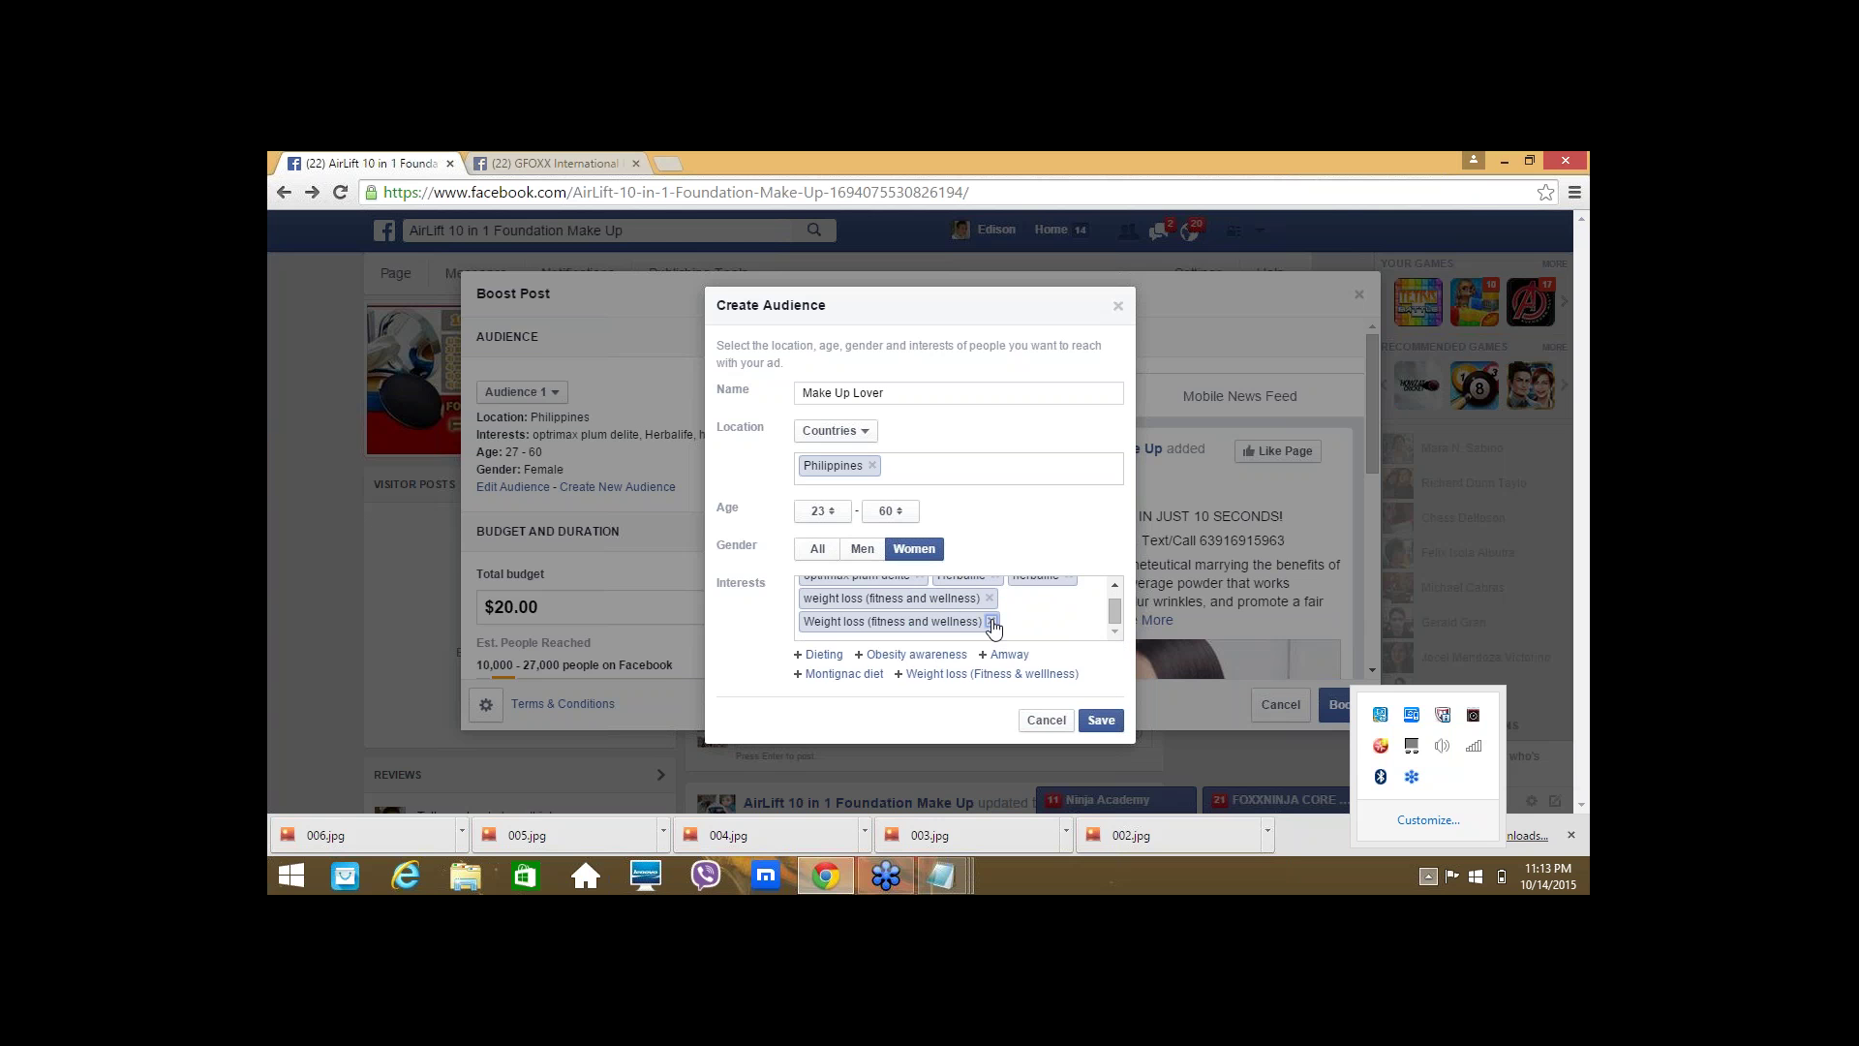
click(990, 620)
click(989, 611)
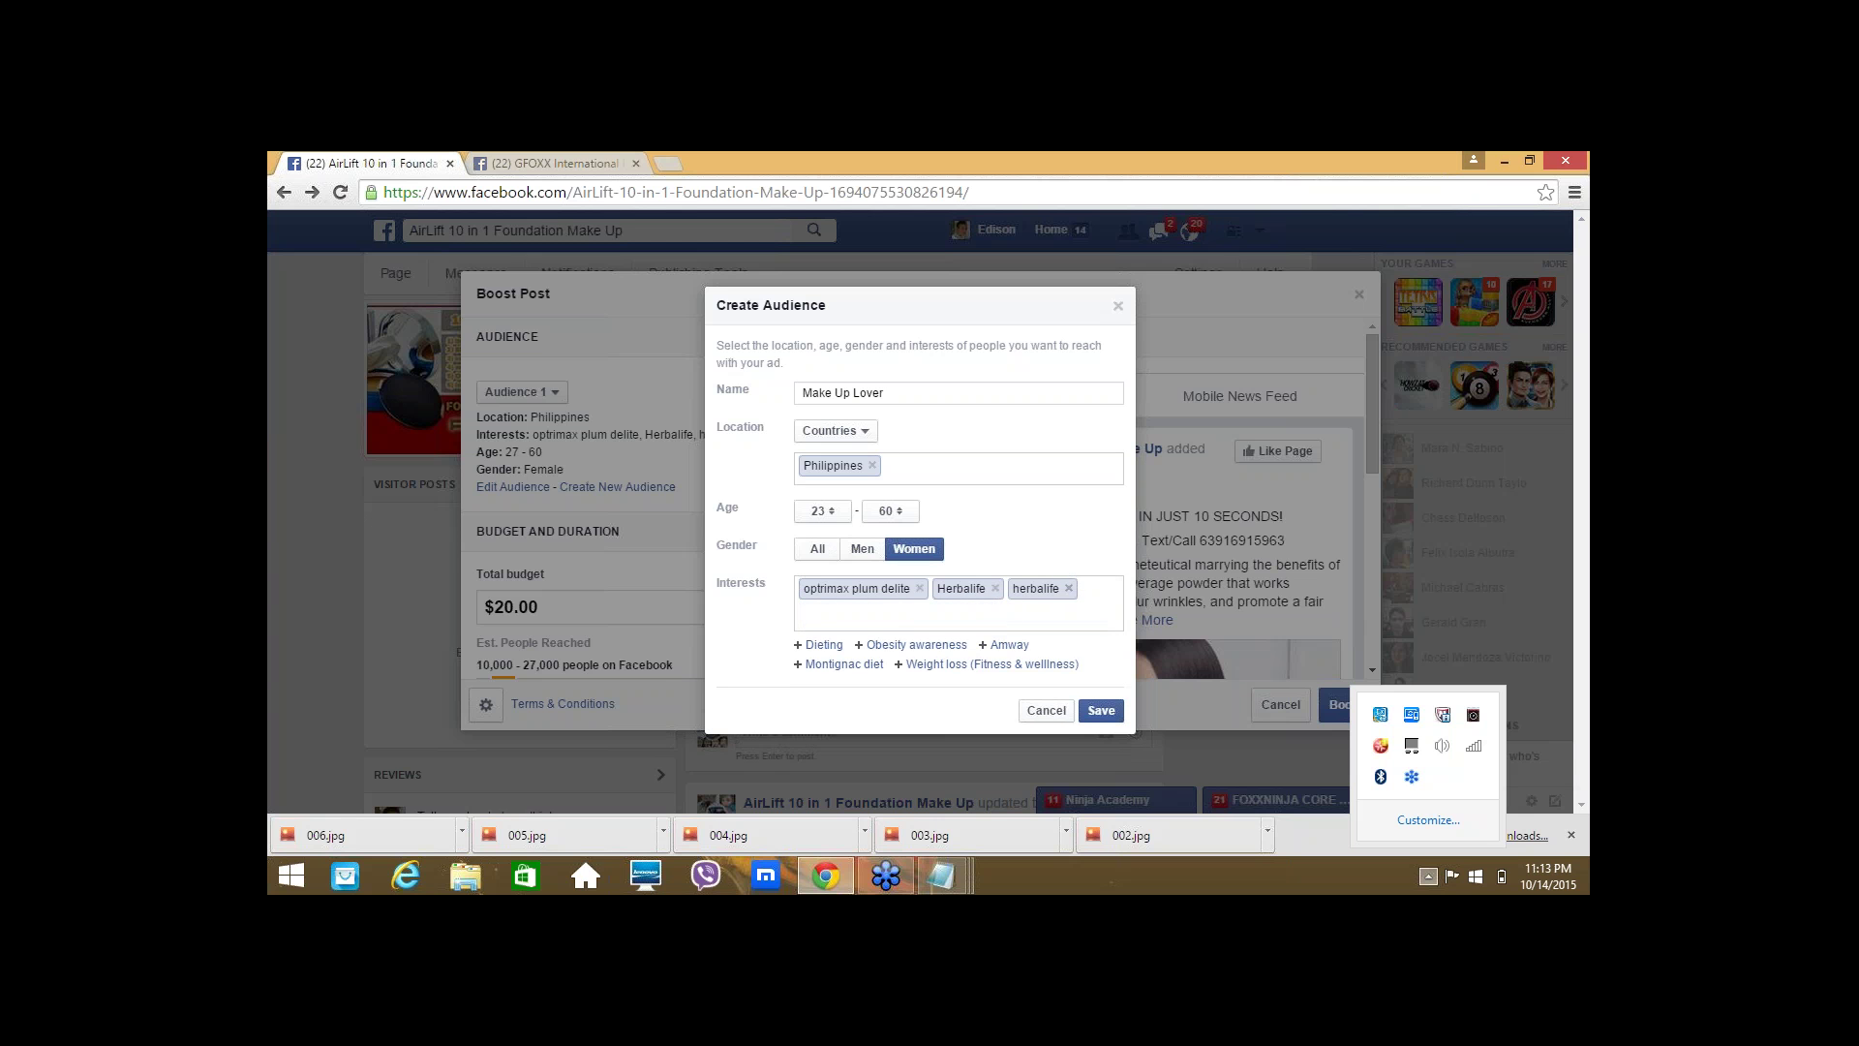
click(1069, 588)
click(994, 588)
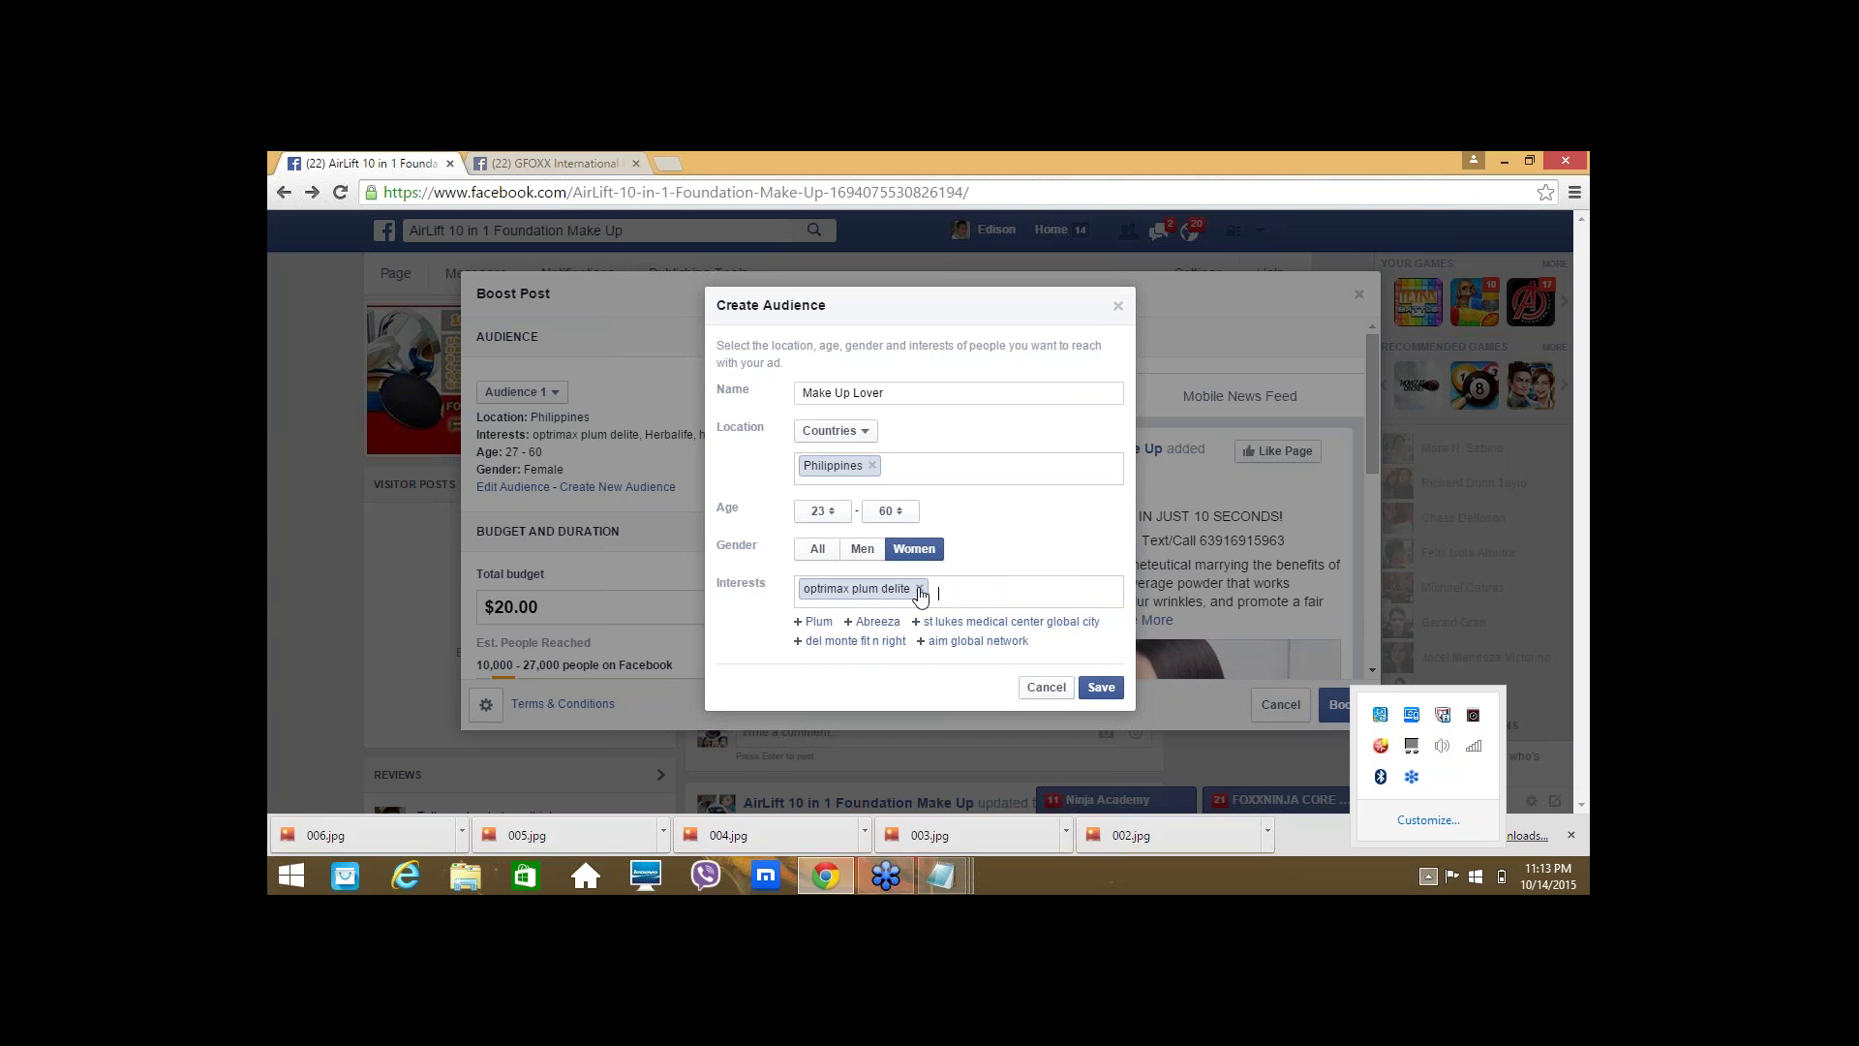
click(921, 589)
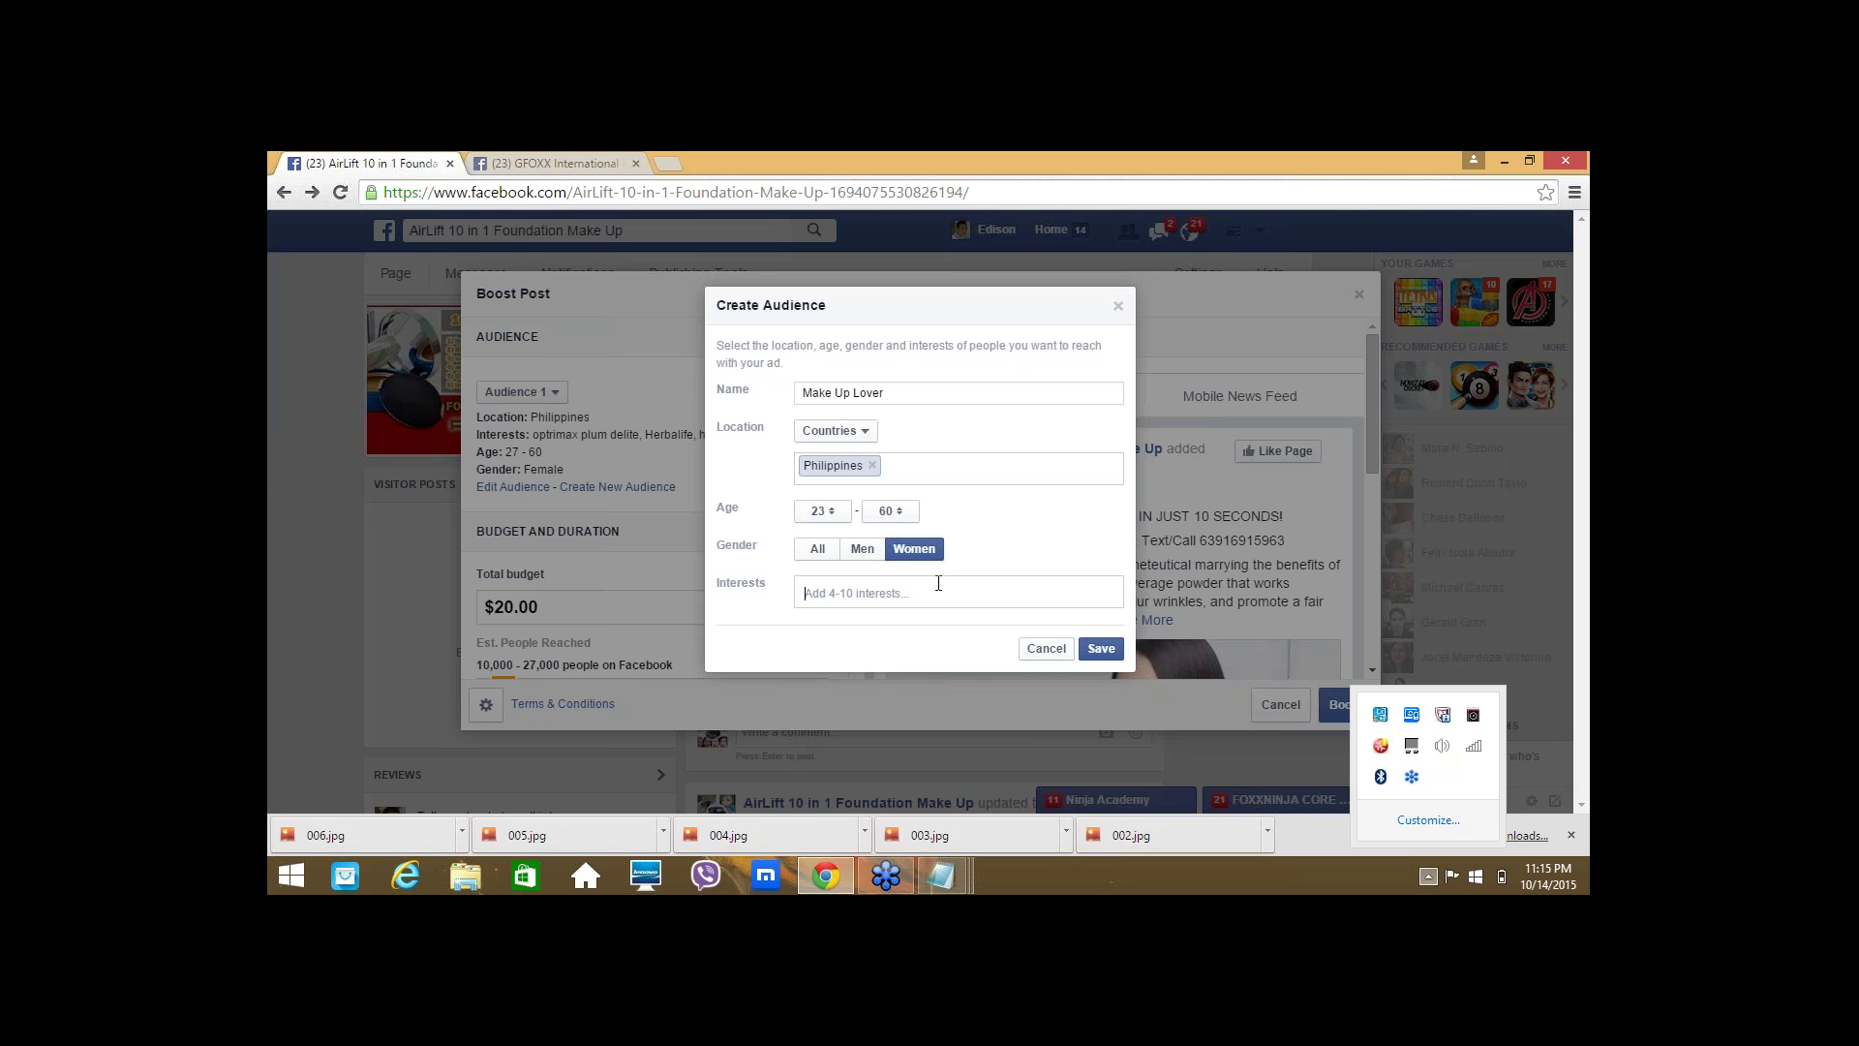
- Add MAC Cosmetics and Avon Products as interests of the new audience
text(MA)
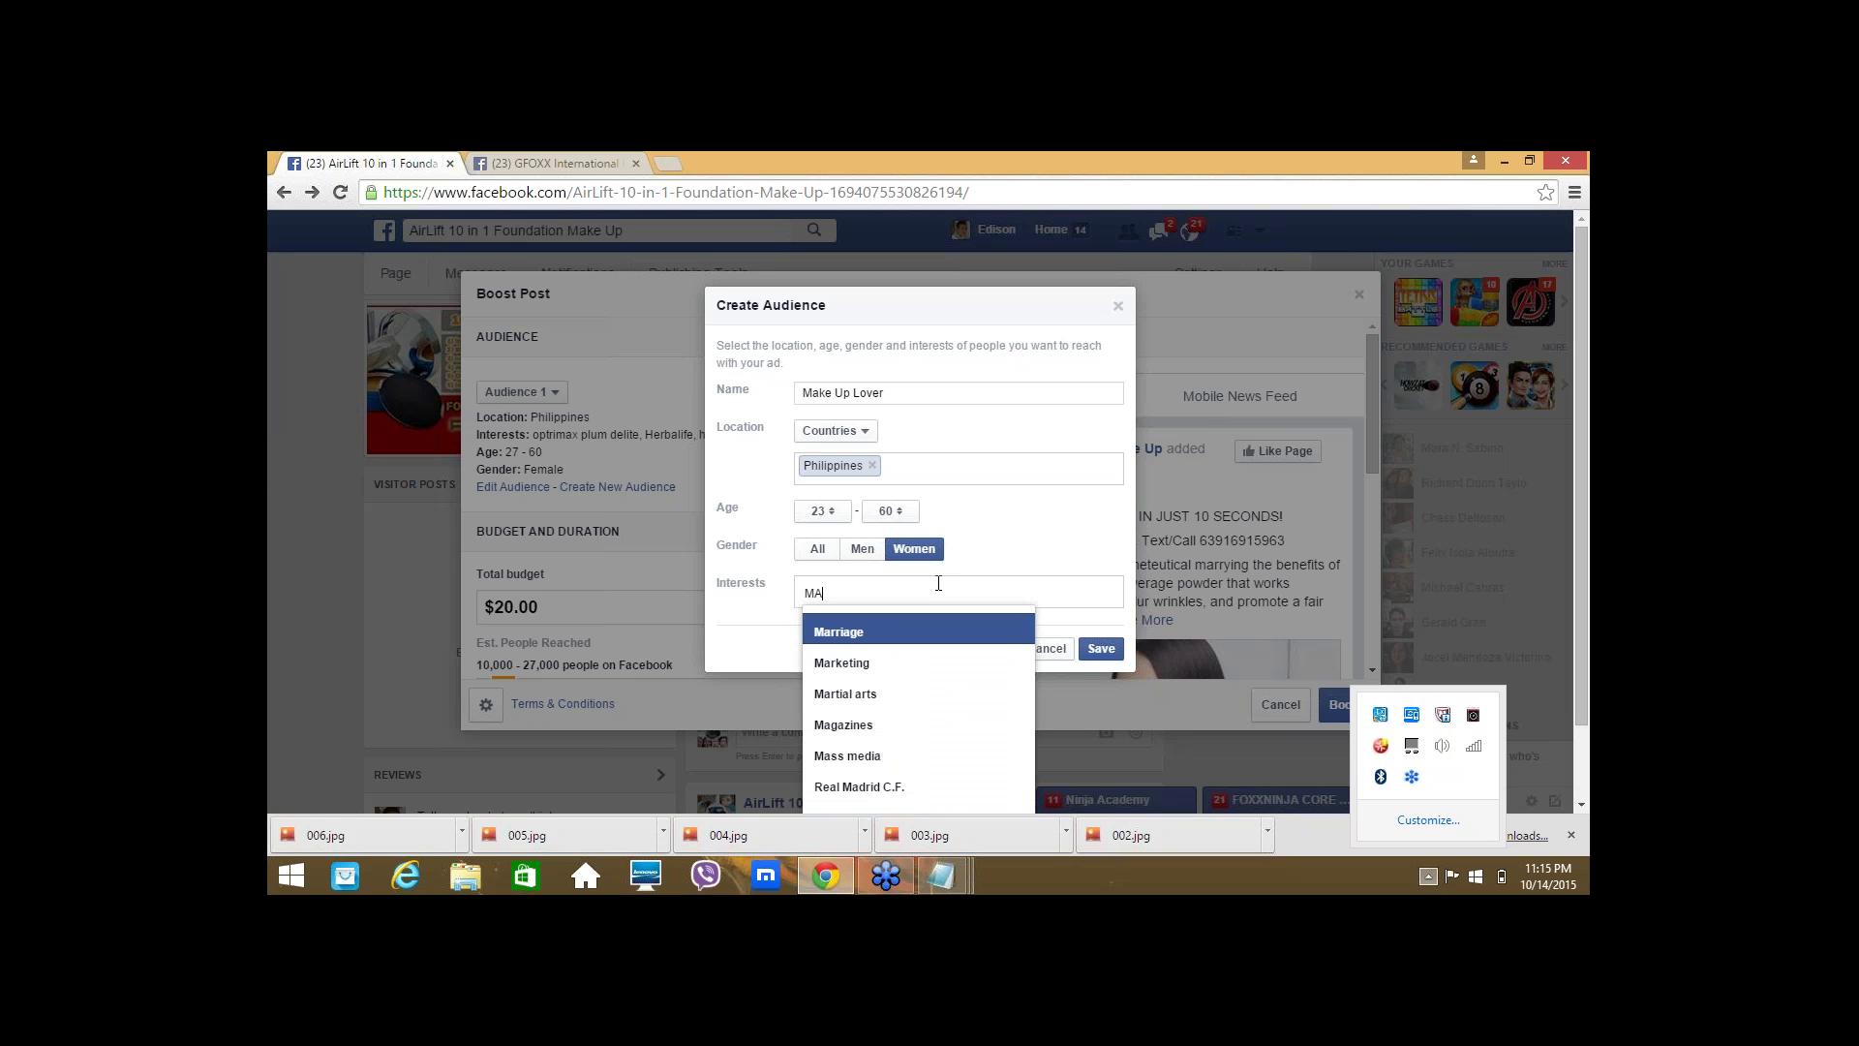
text(C)
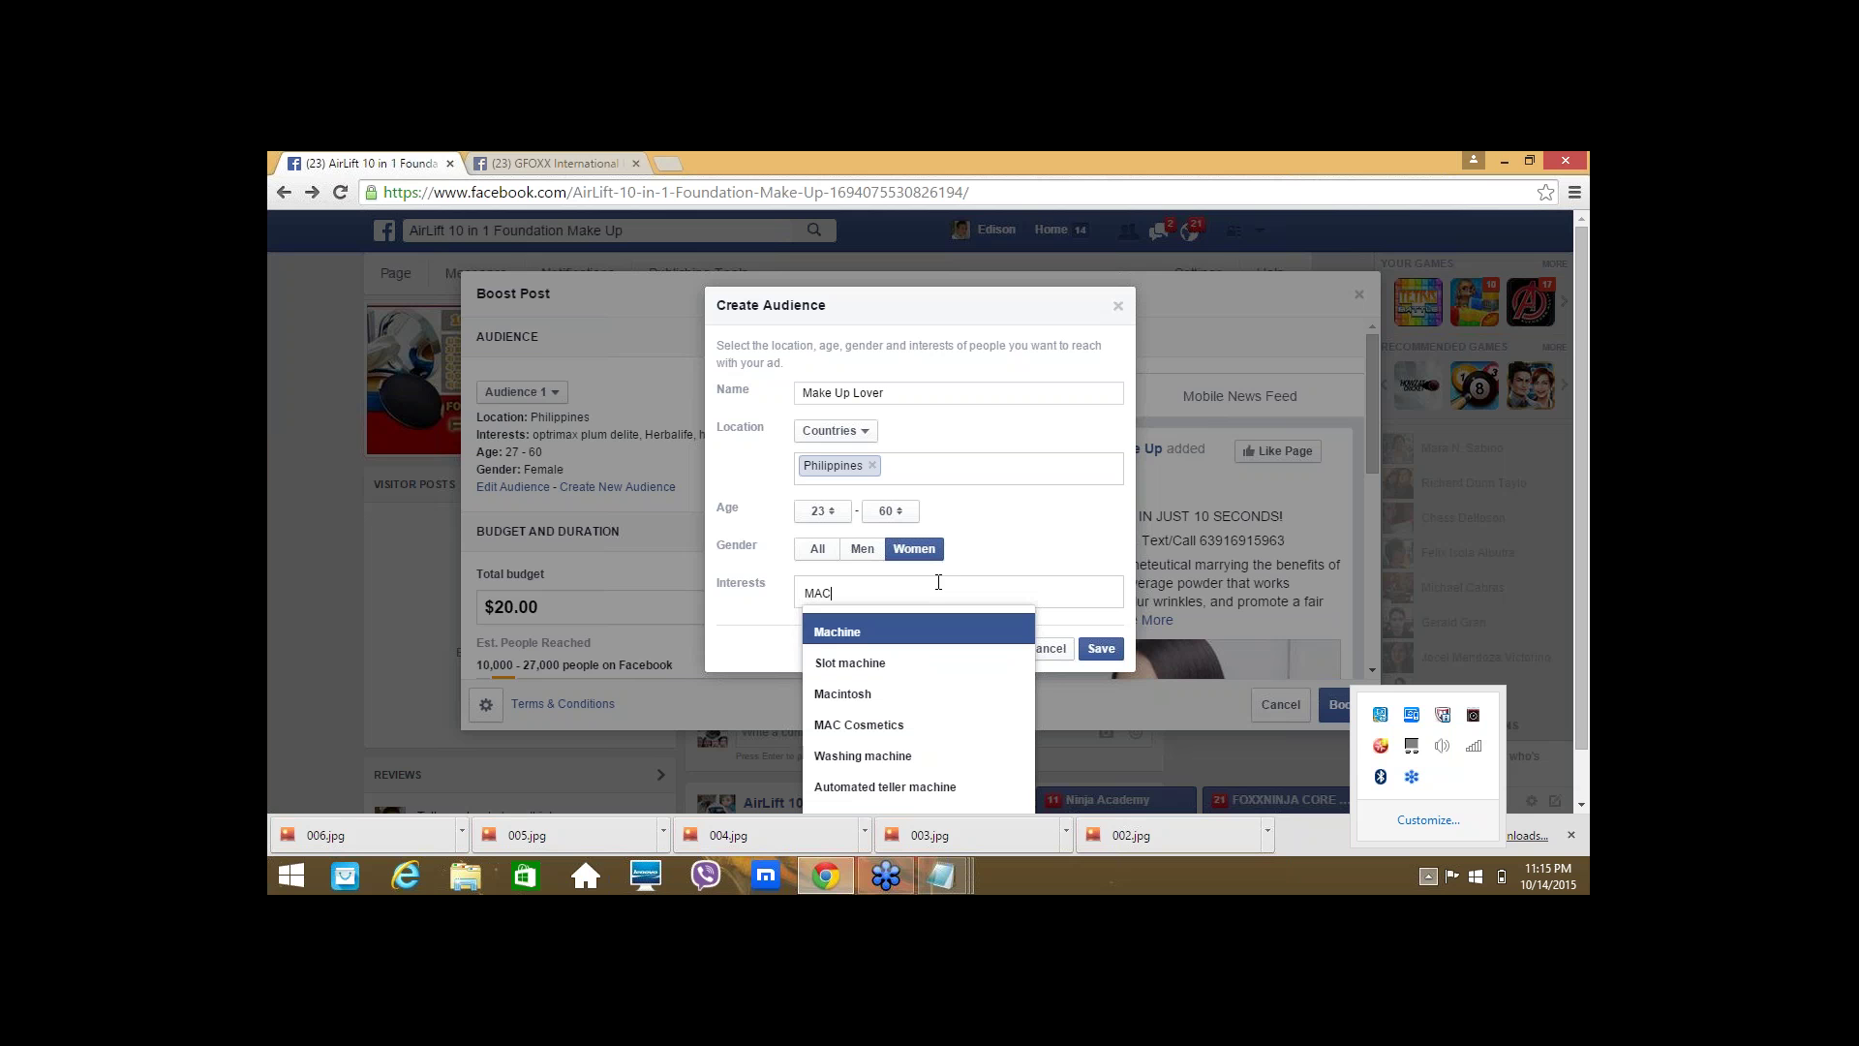
click(894, 726)
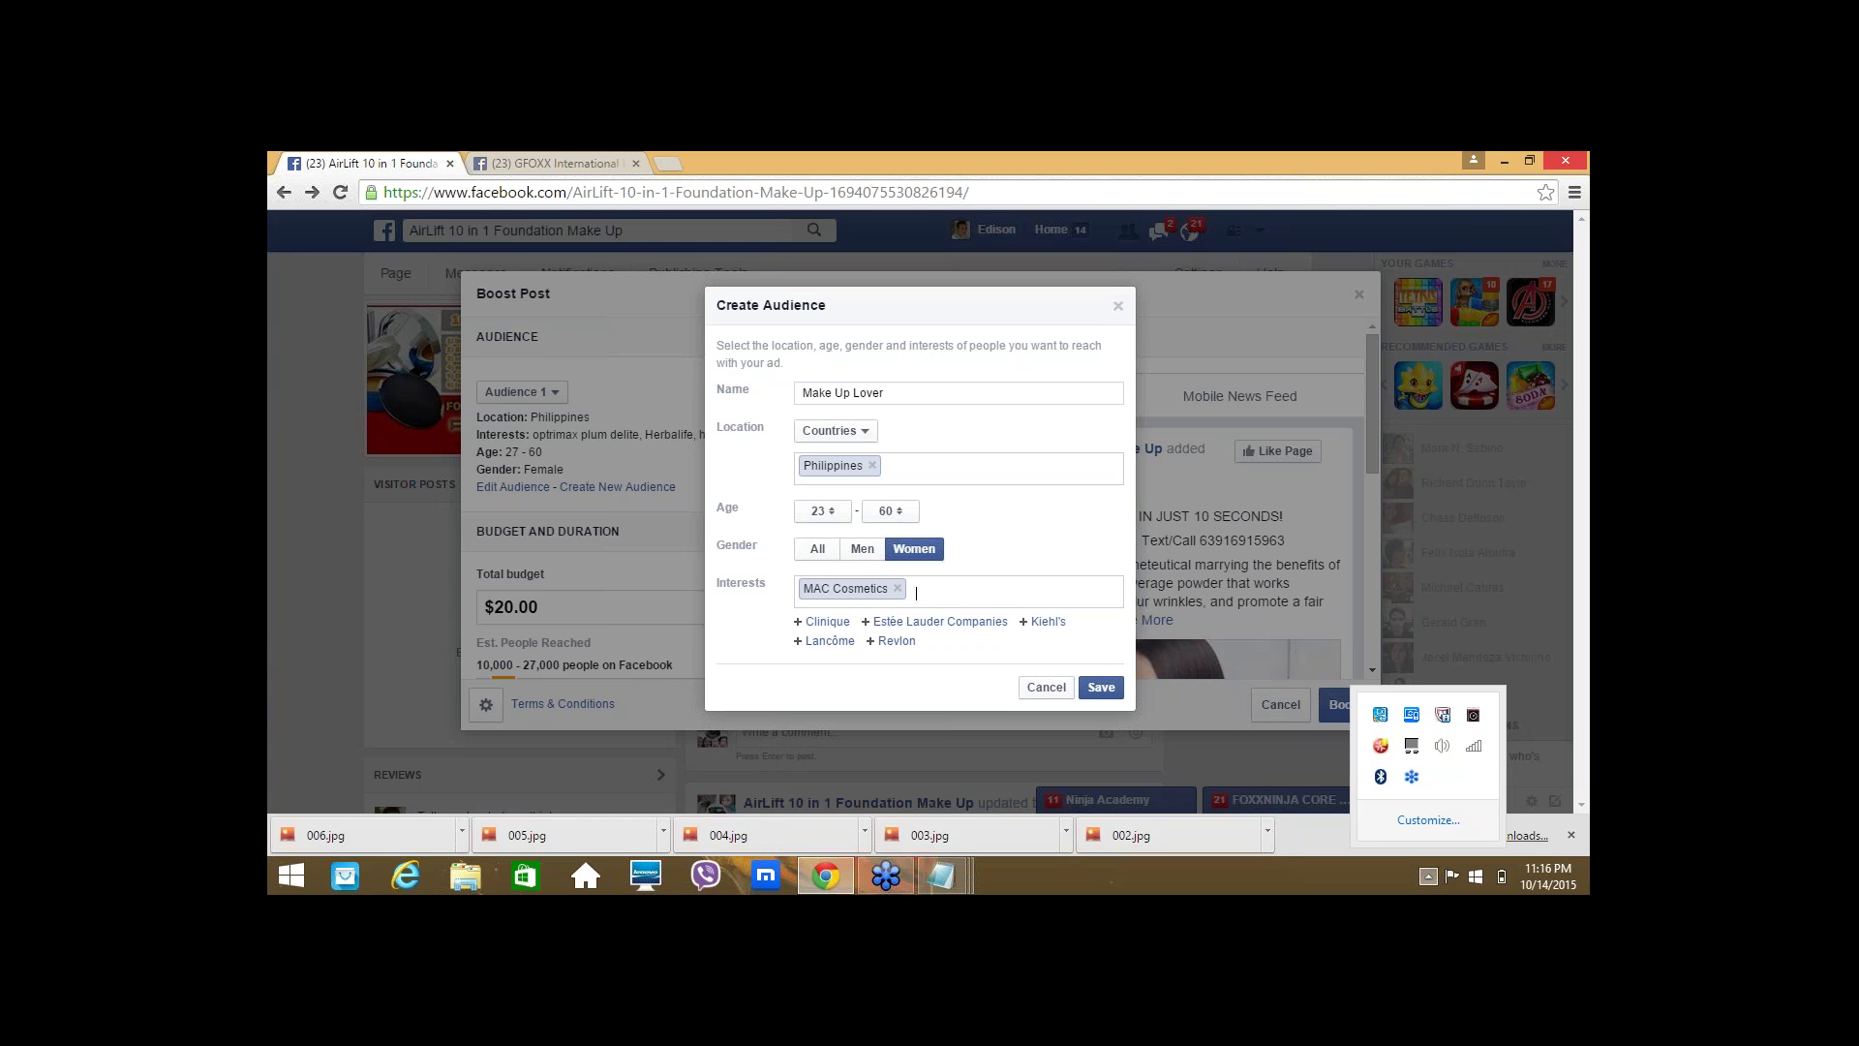
text(AVon)
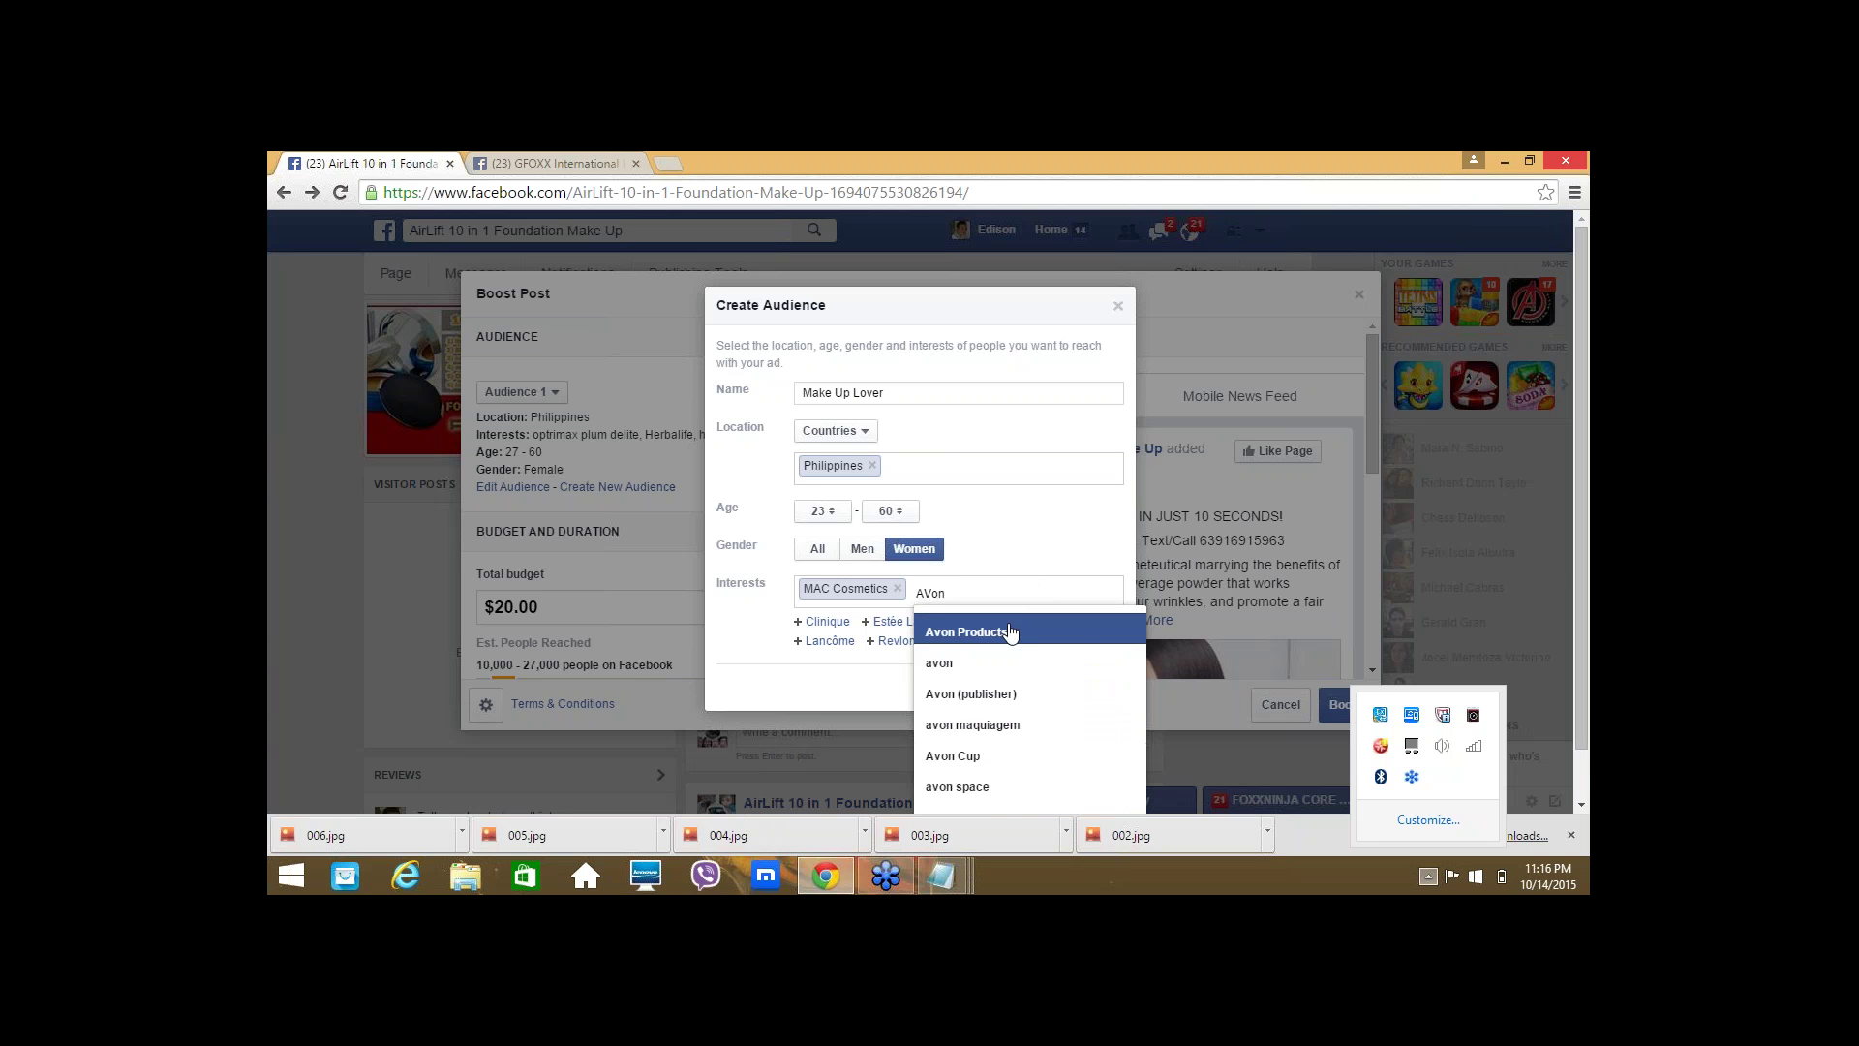
click(1010, 633)
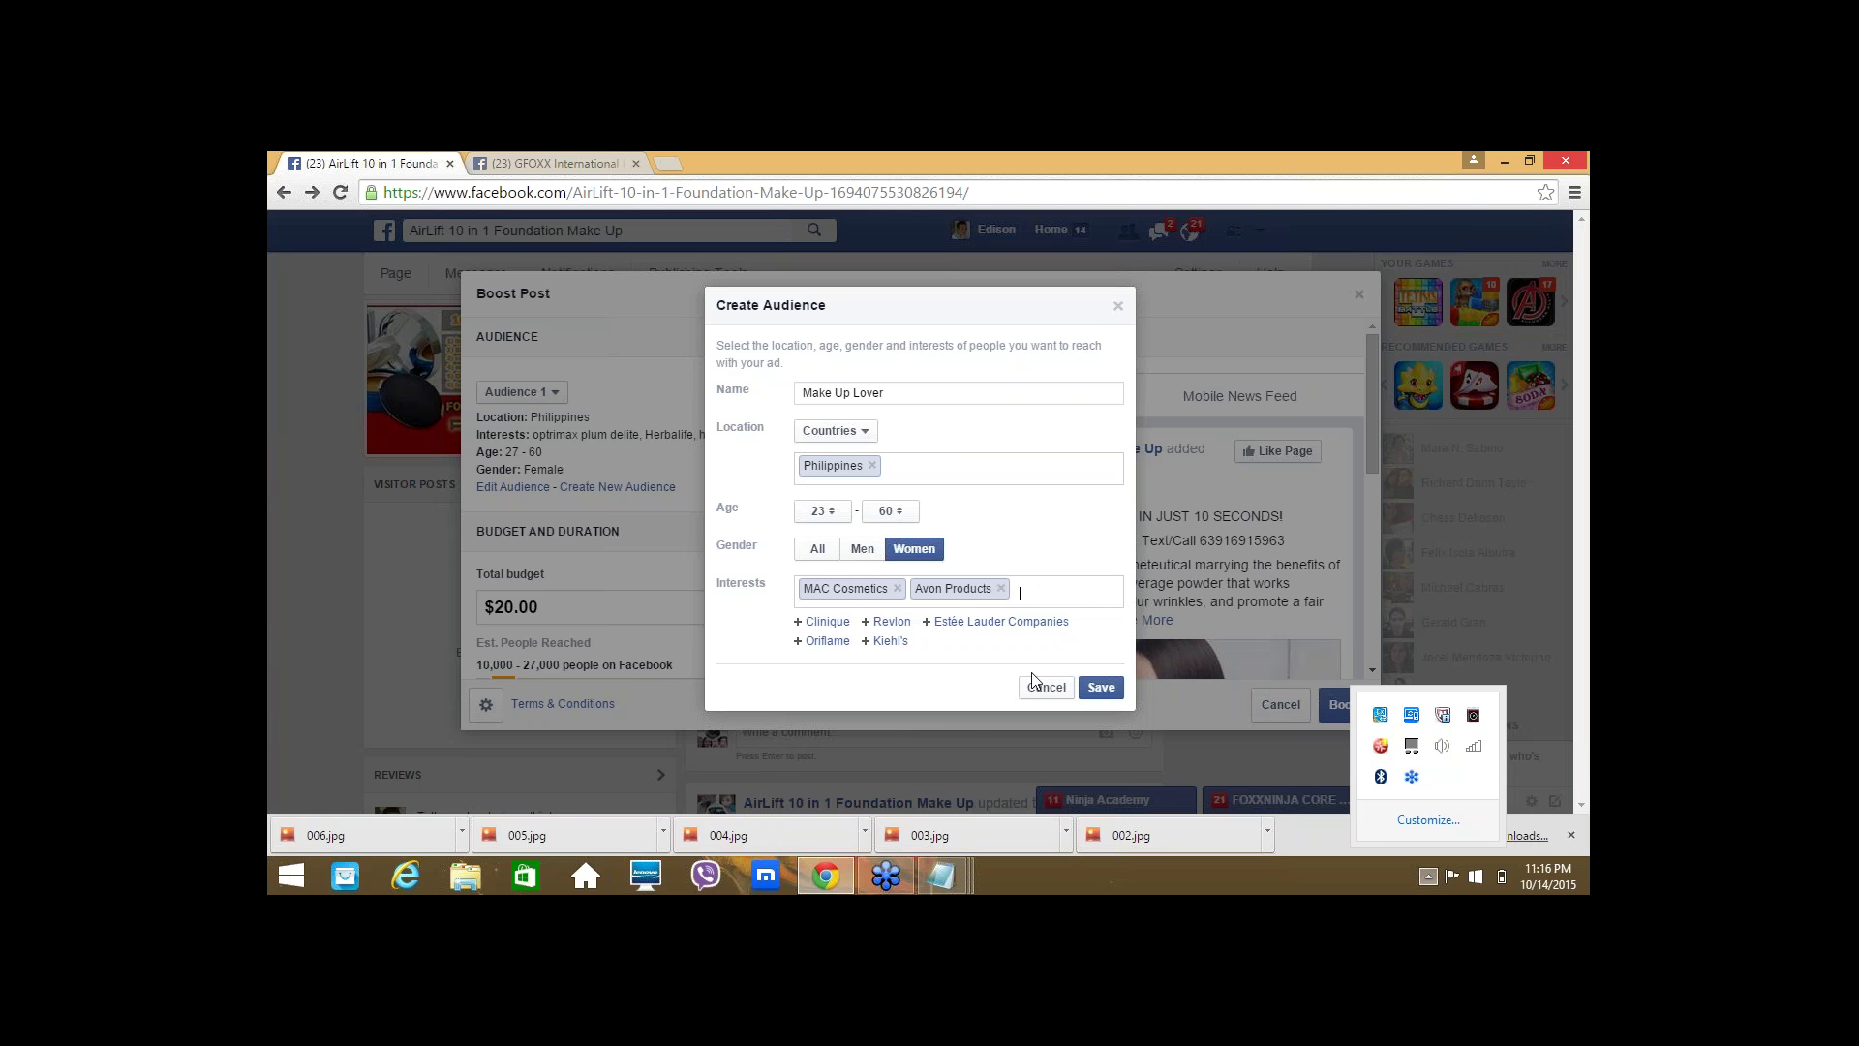
- Add Laneige as another interest of the audience
text(Lan)
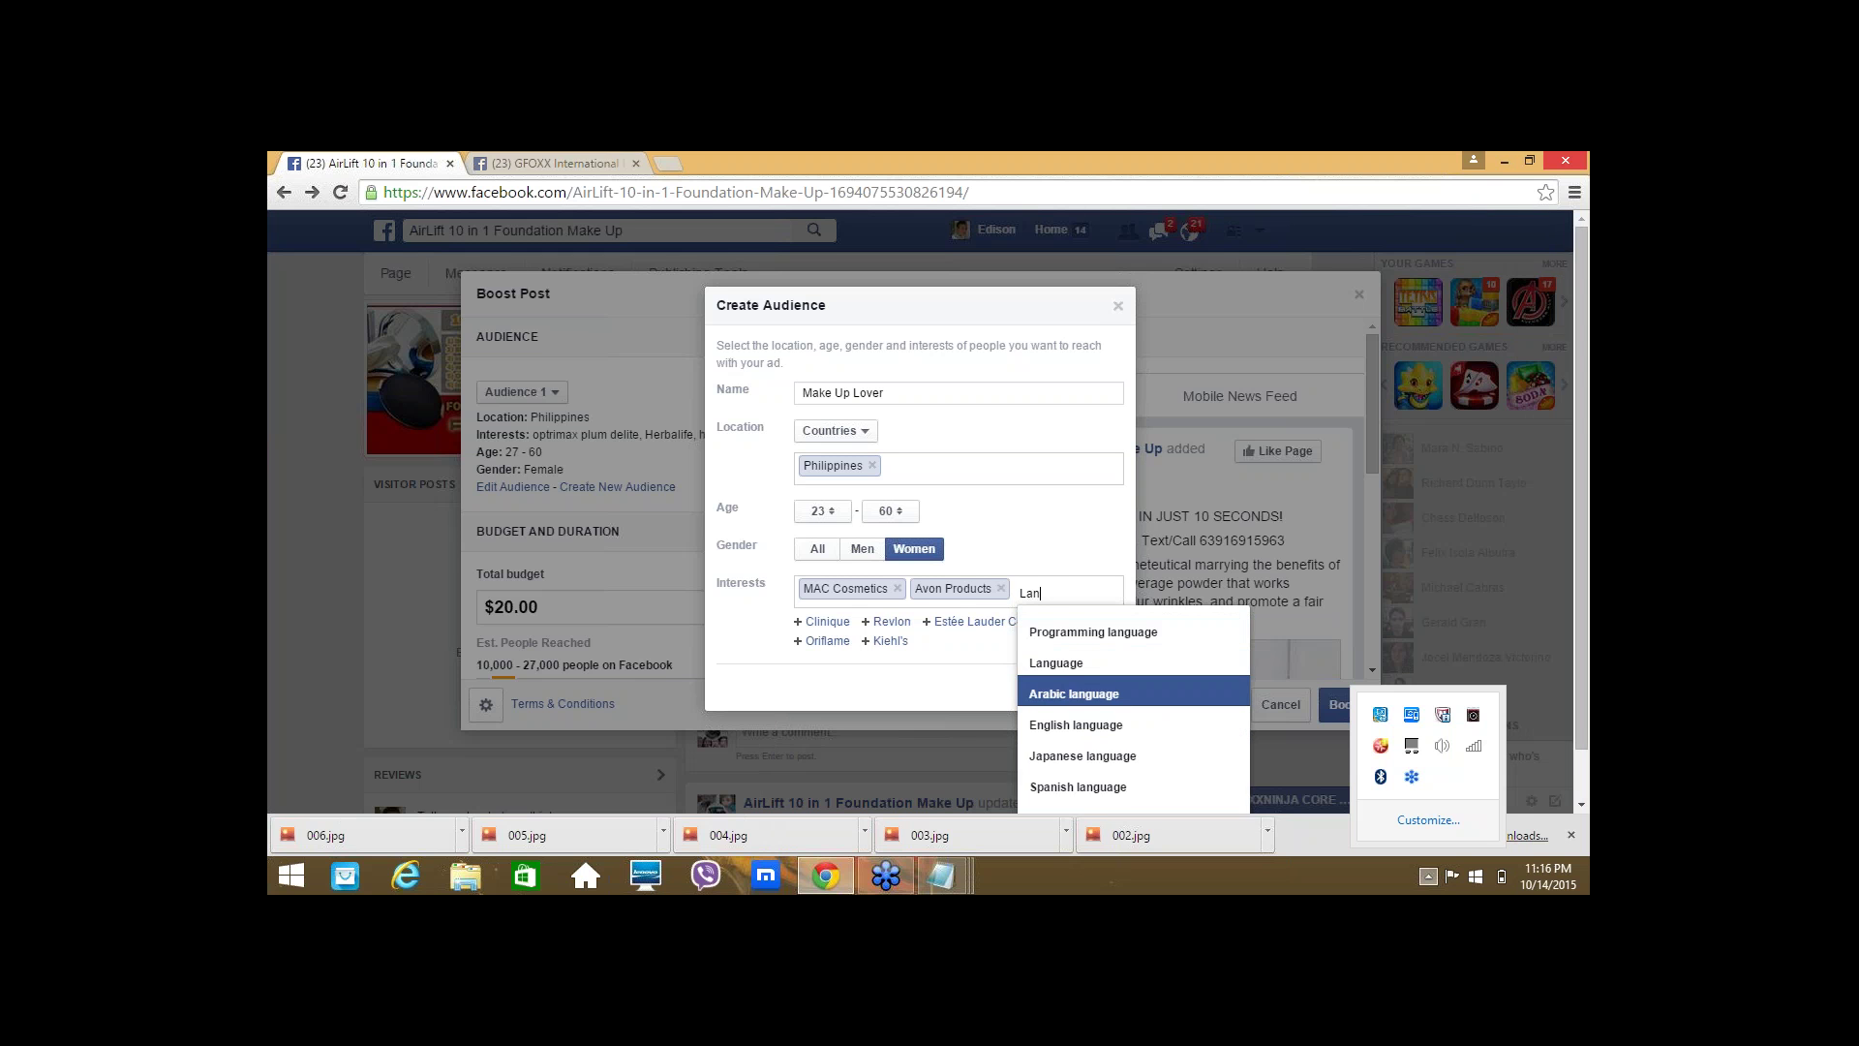
text(ei)
key(BackSpace)
key(BackSpace)
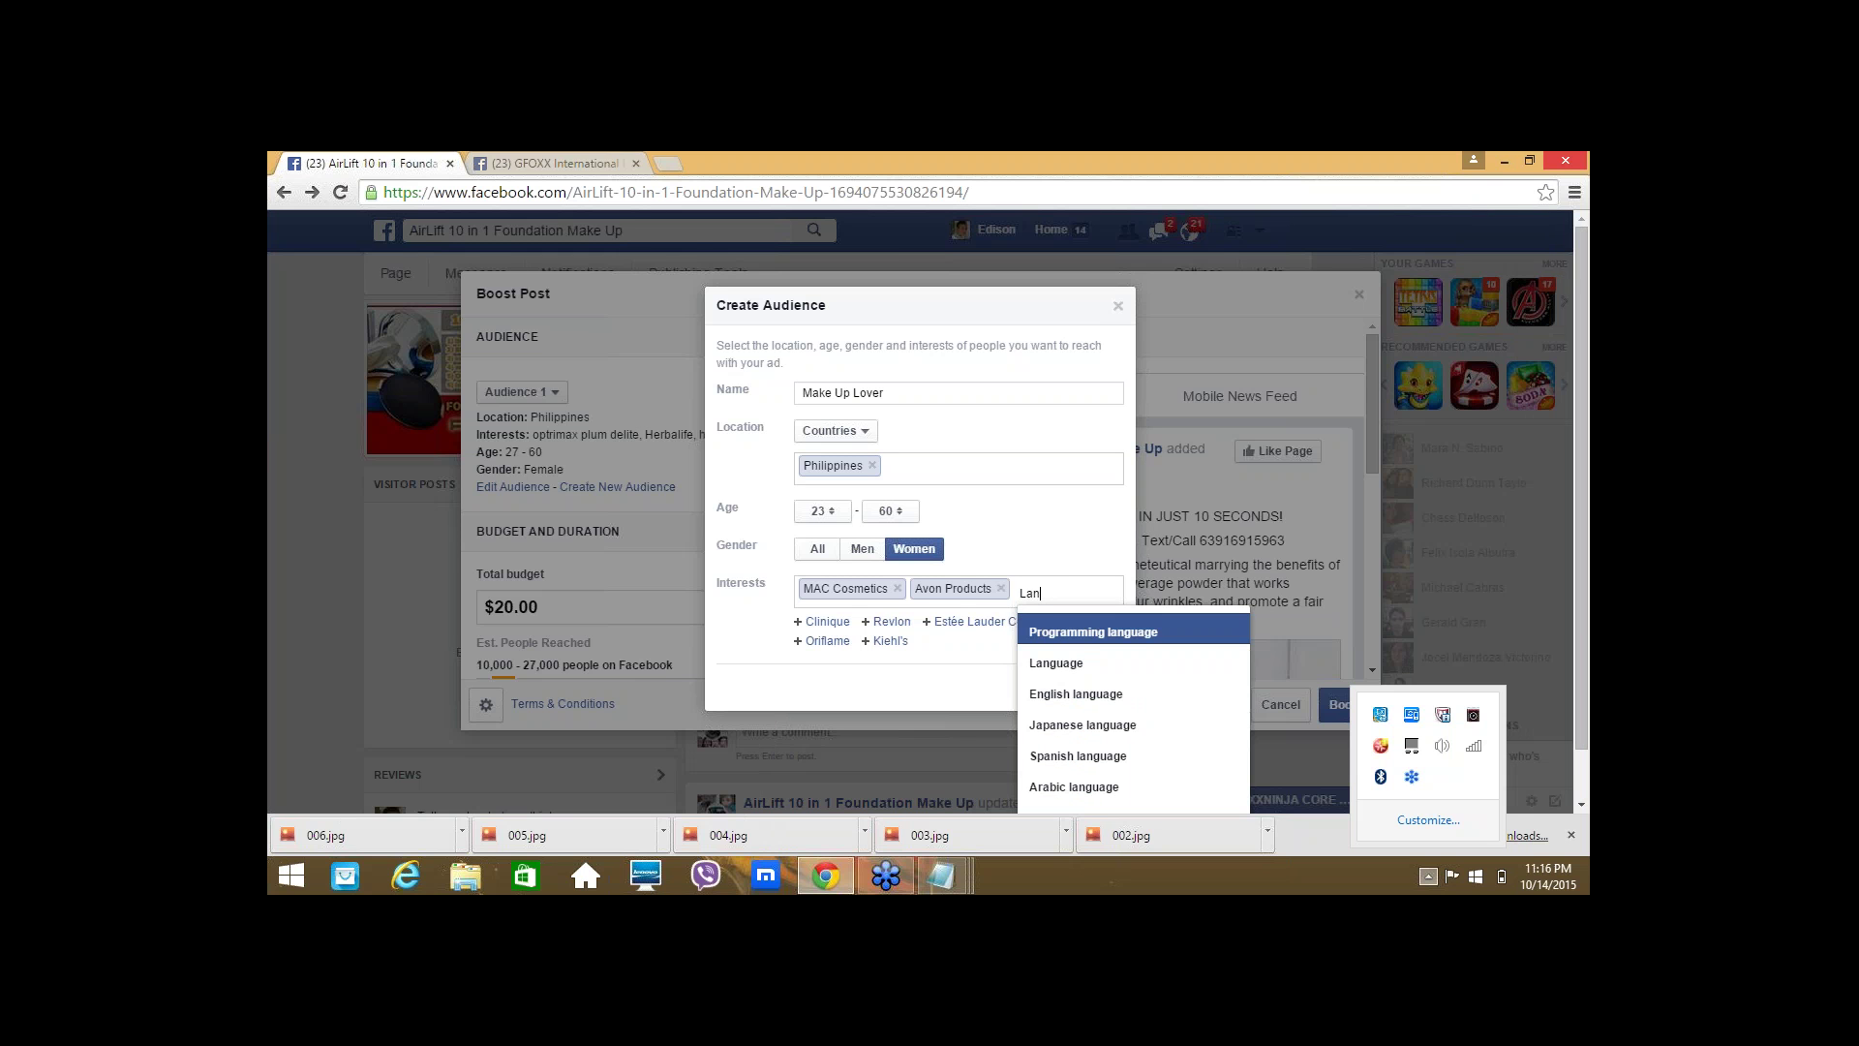
text(ei)
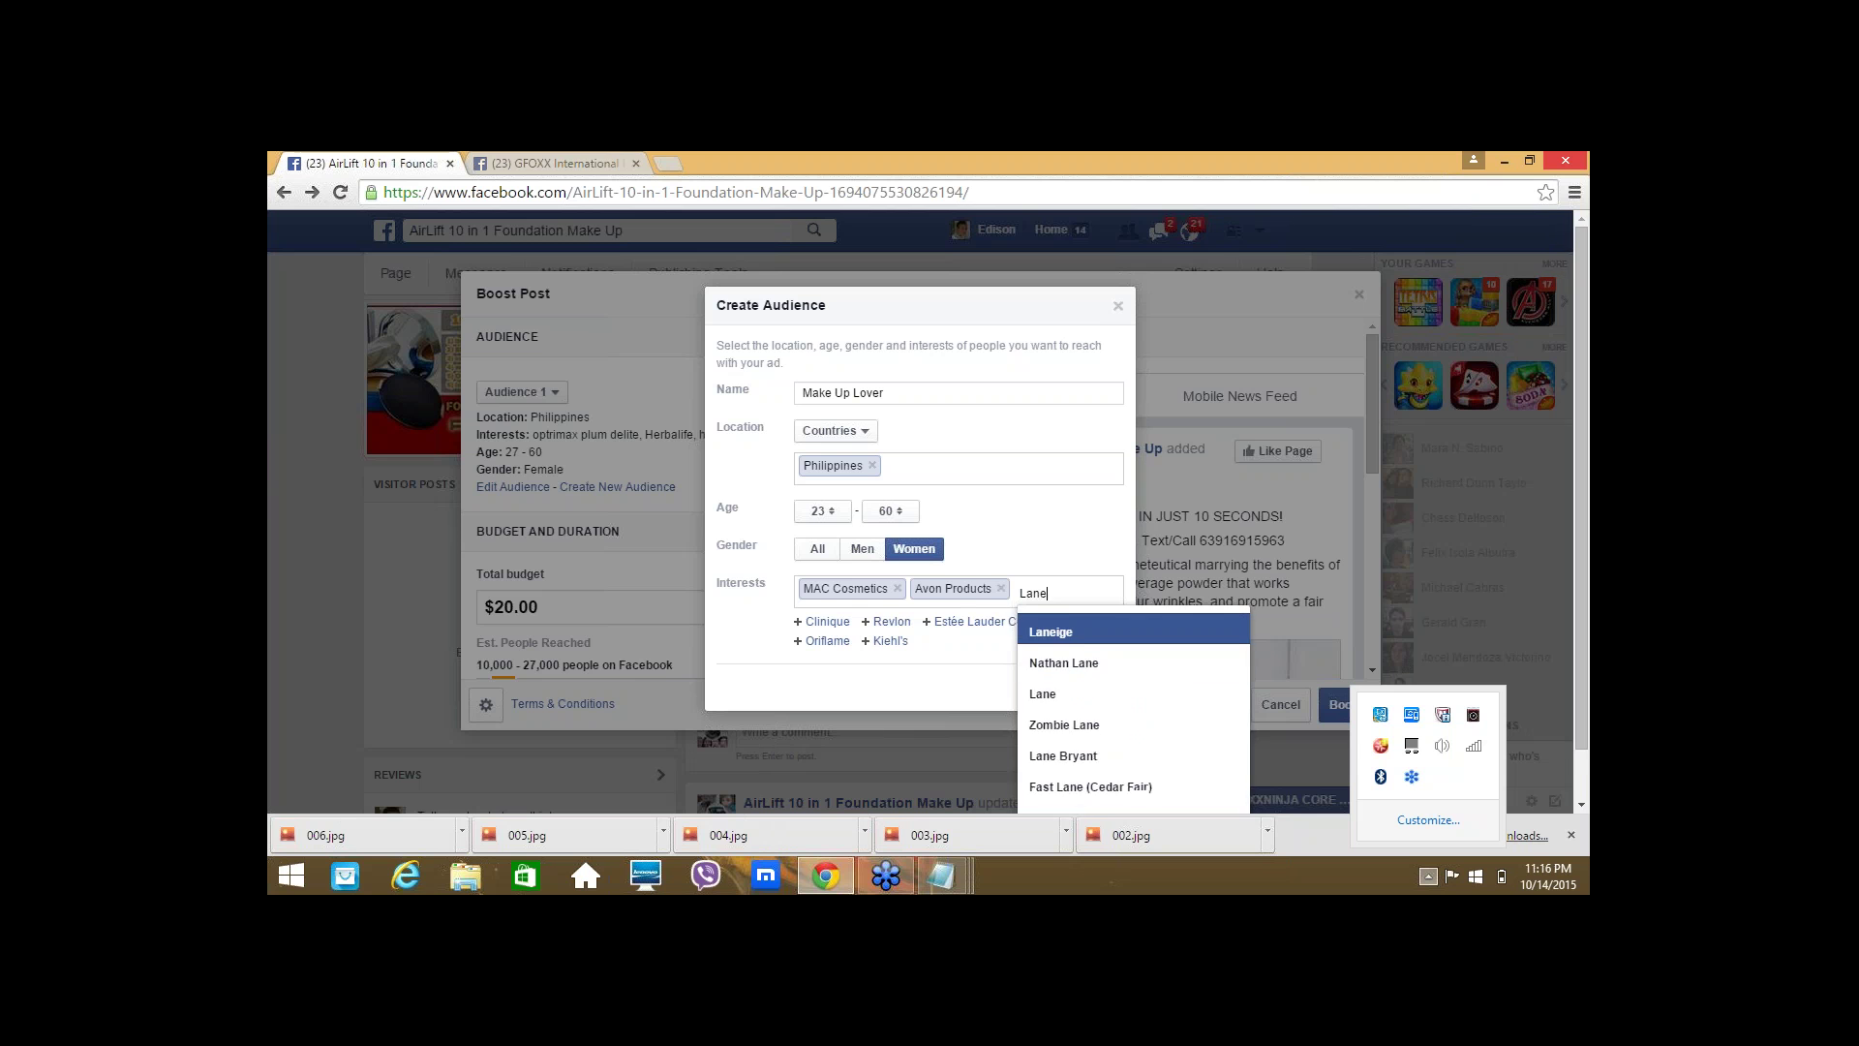
click(1075, 634)
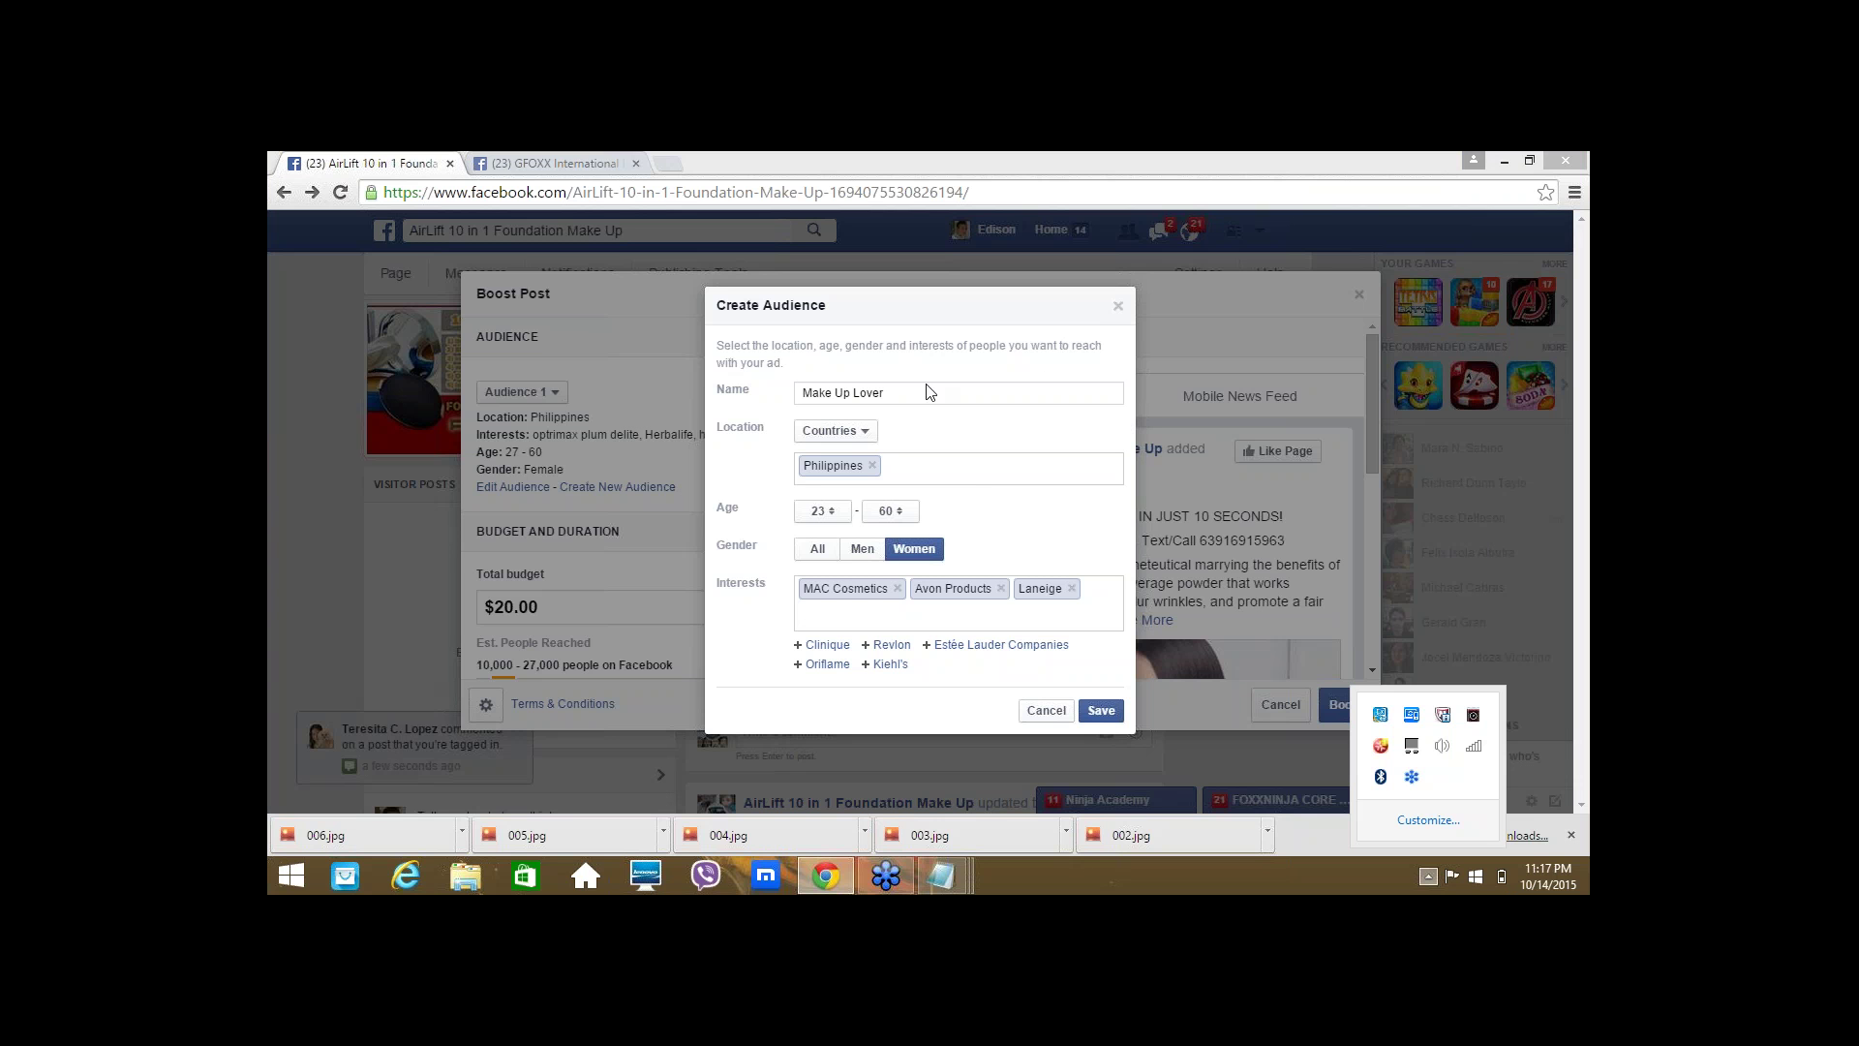
- Correct the audience name to "Make Up Lovers" and save the audience
click(986, 400)
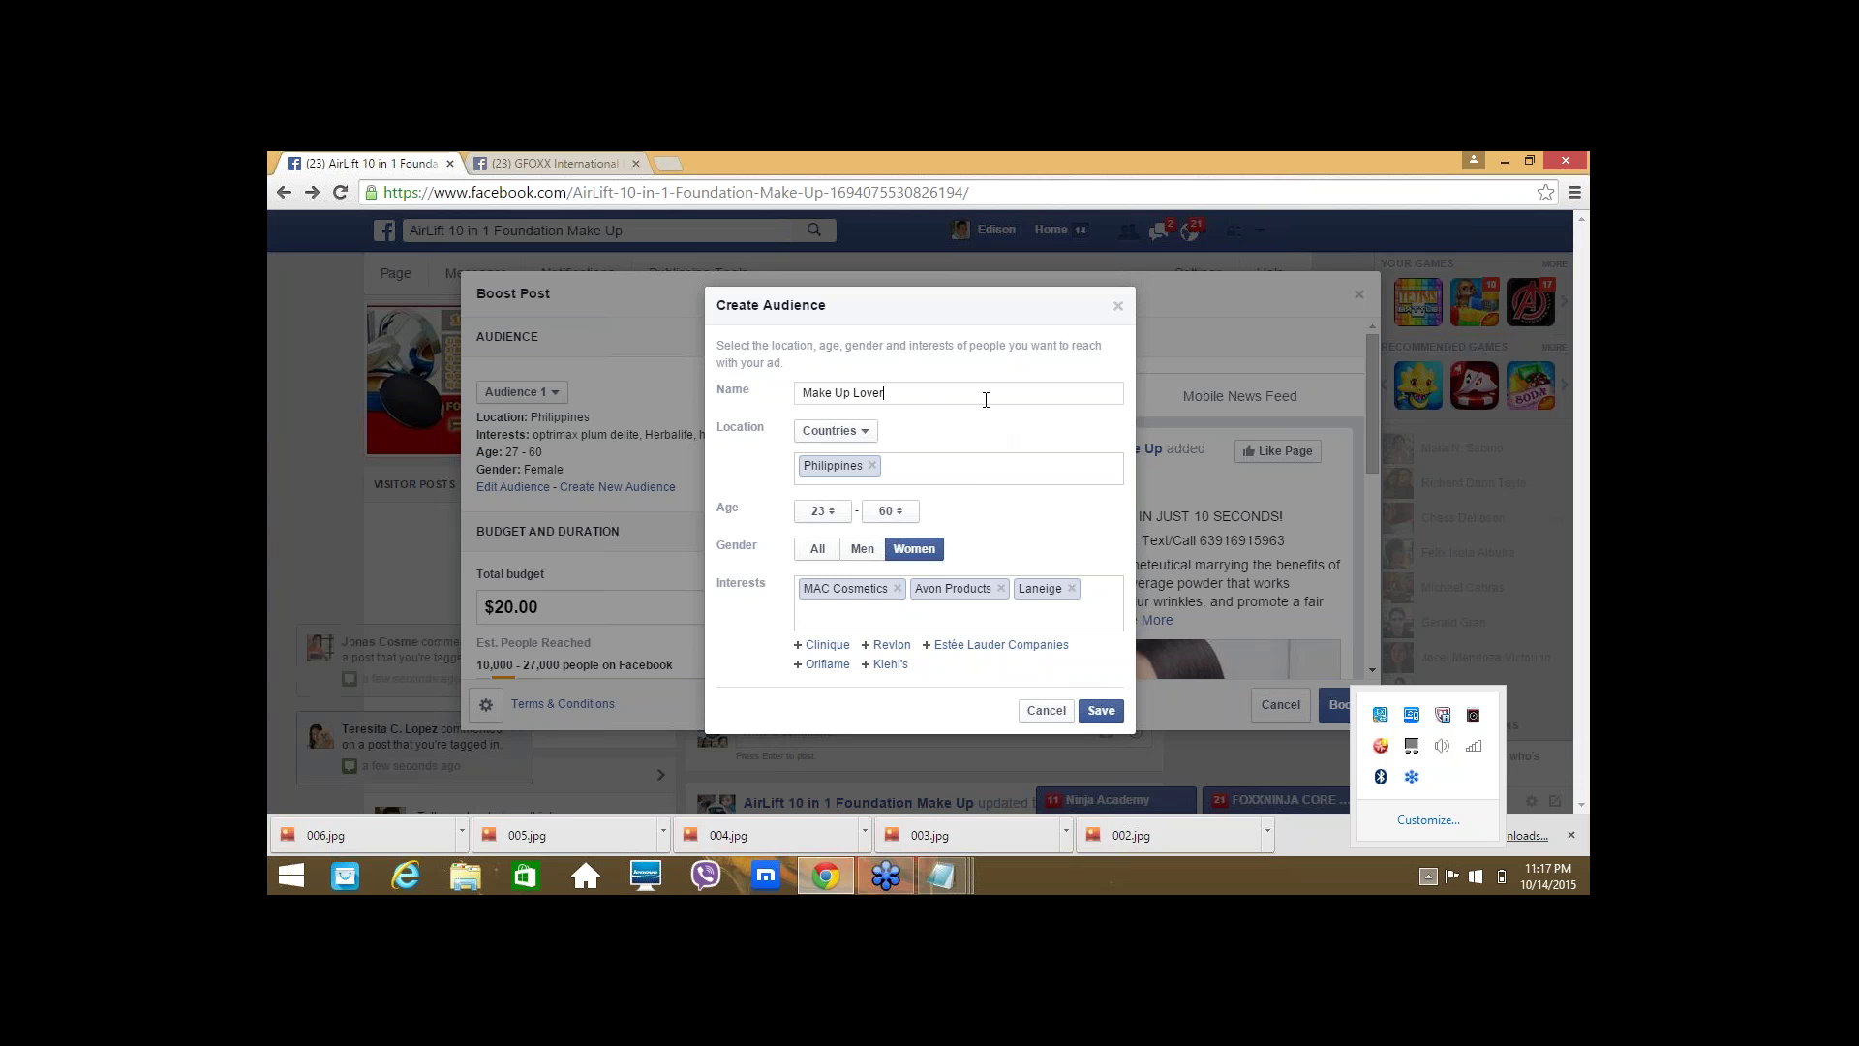
text(s)
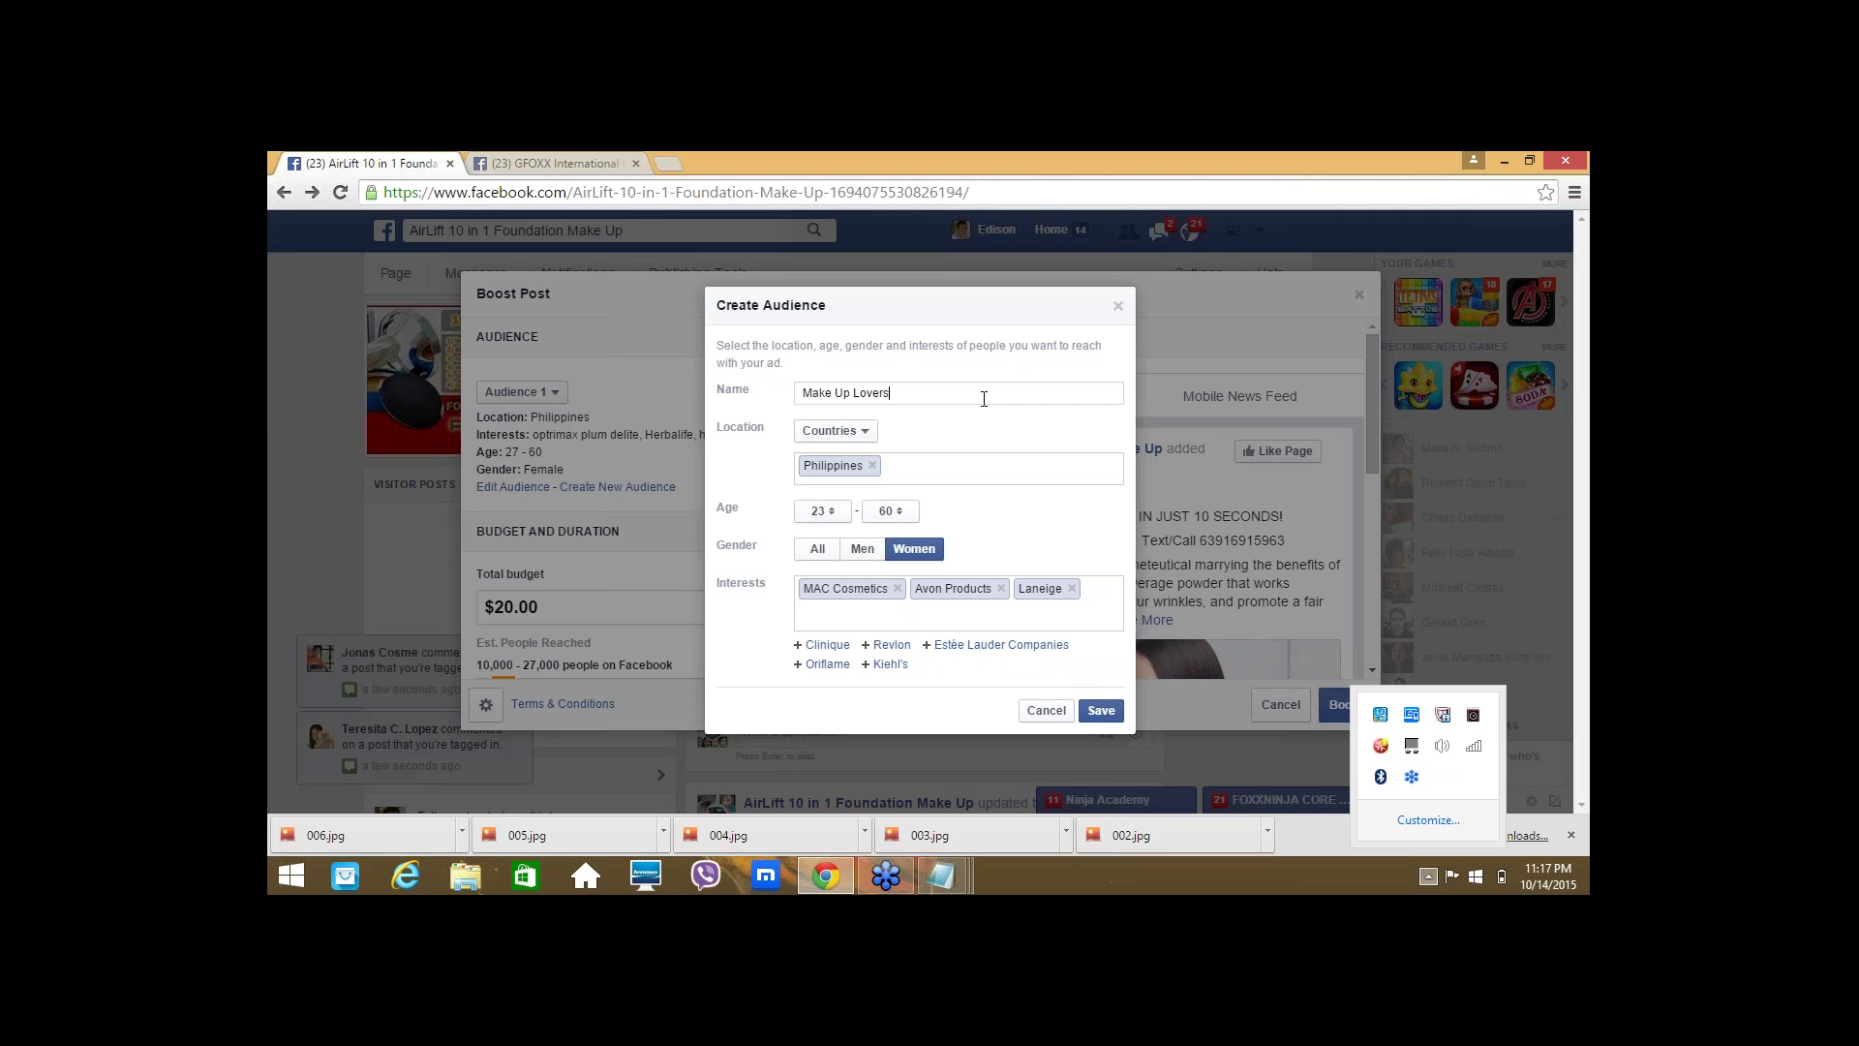
click(1100, 710)
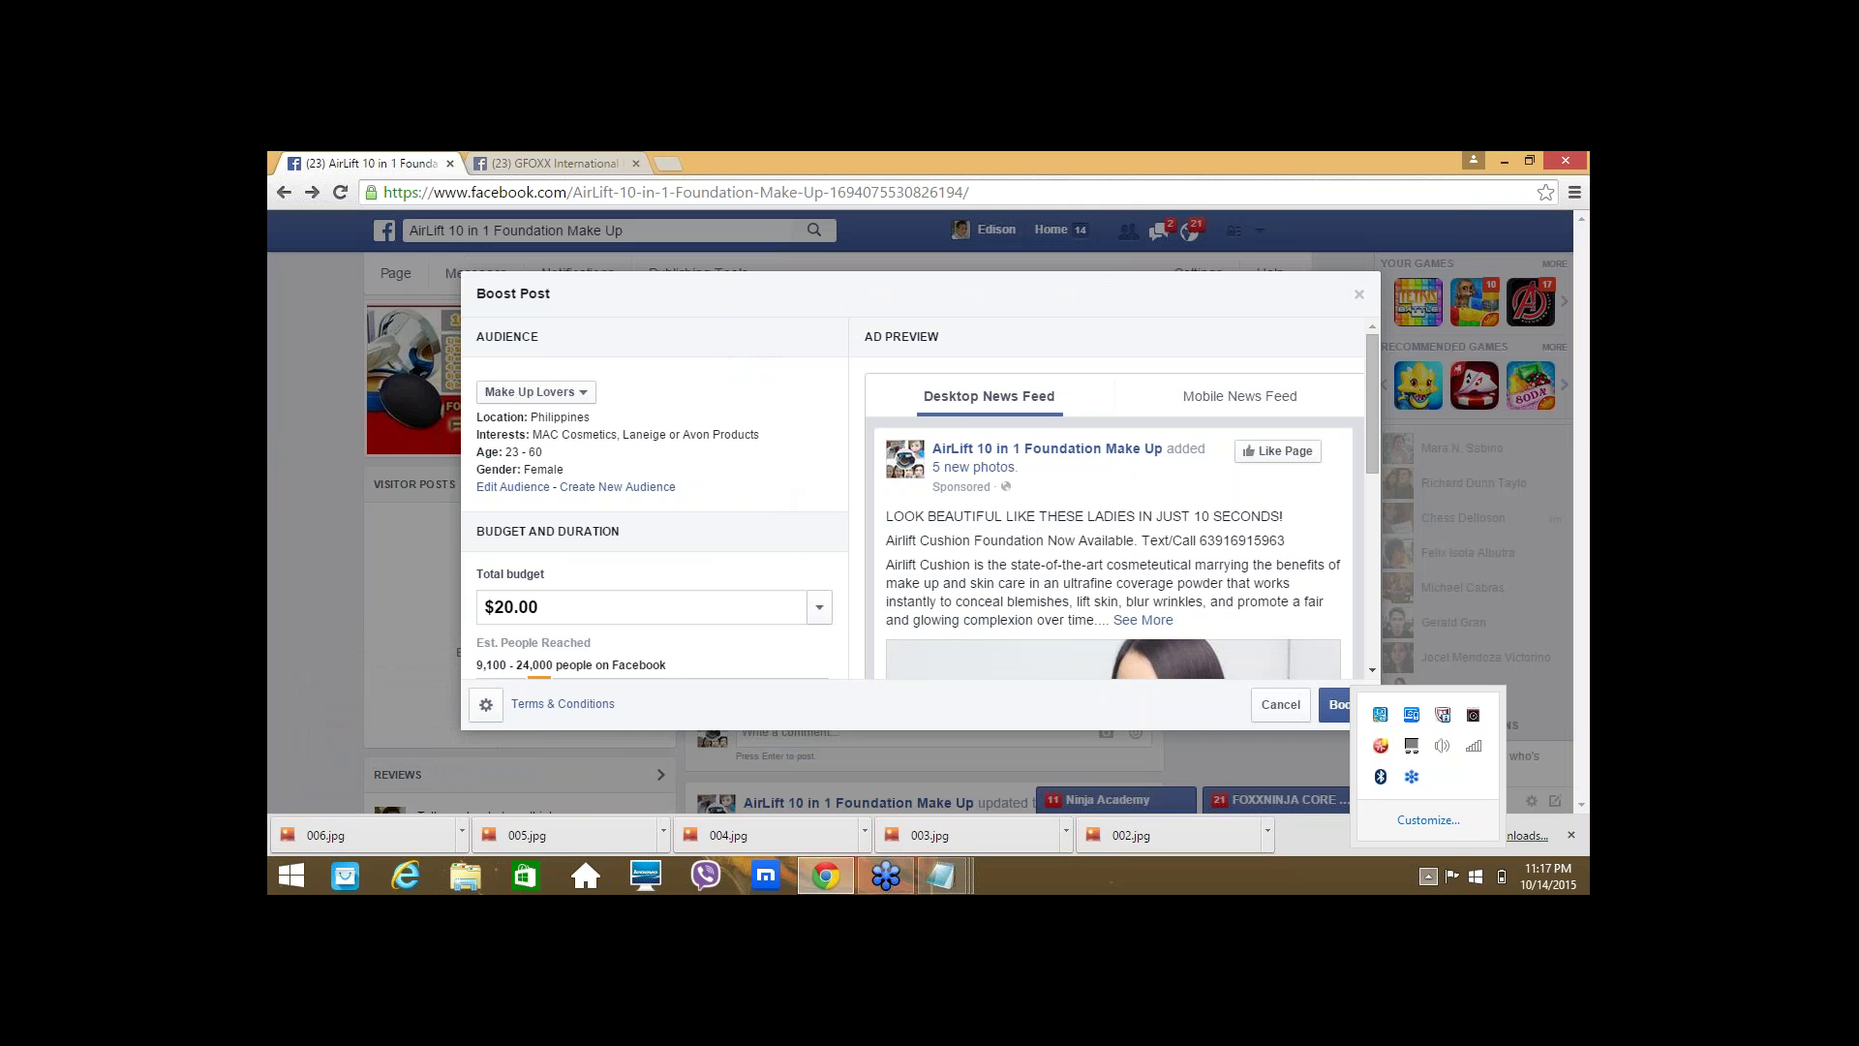
- Set the total budget of the post boost to $2.00
scroll(700, 522, down, 3)
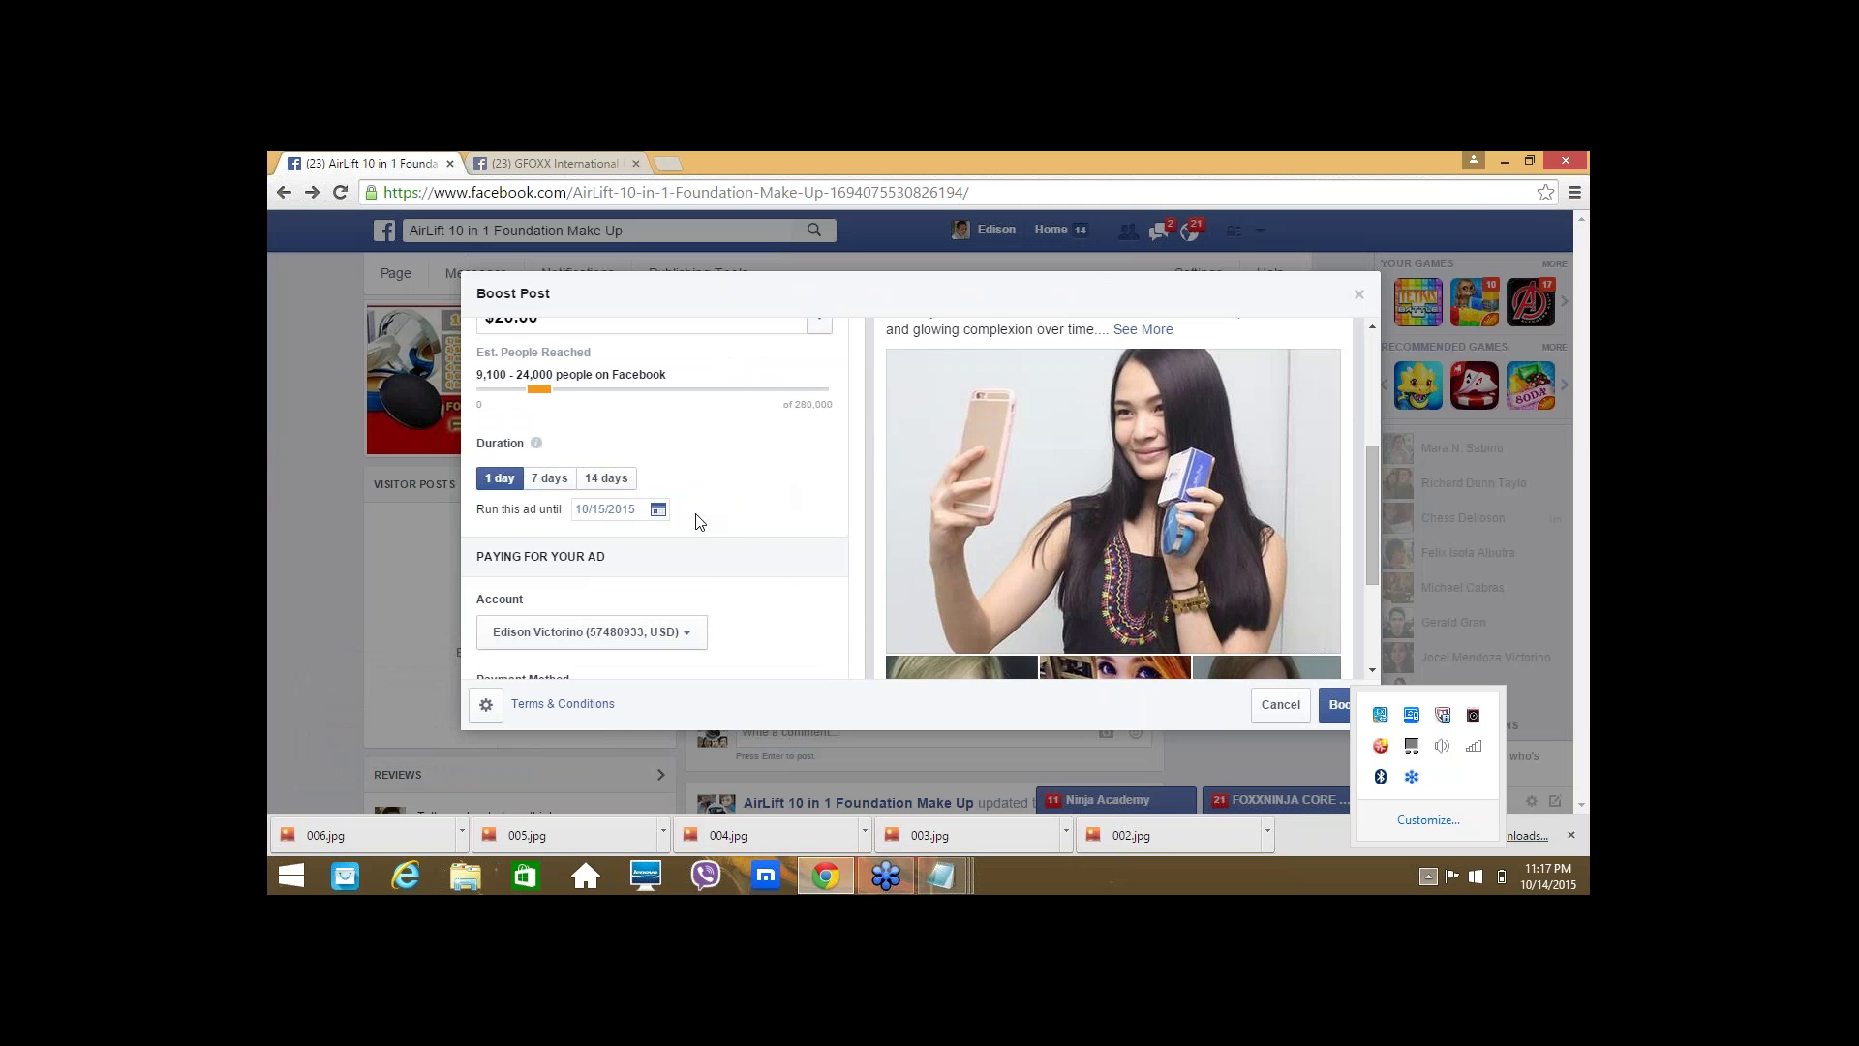
scroll(700, 522, up, 1)
drag(492, 414, 516, 416)
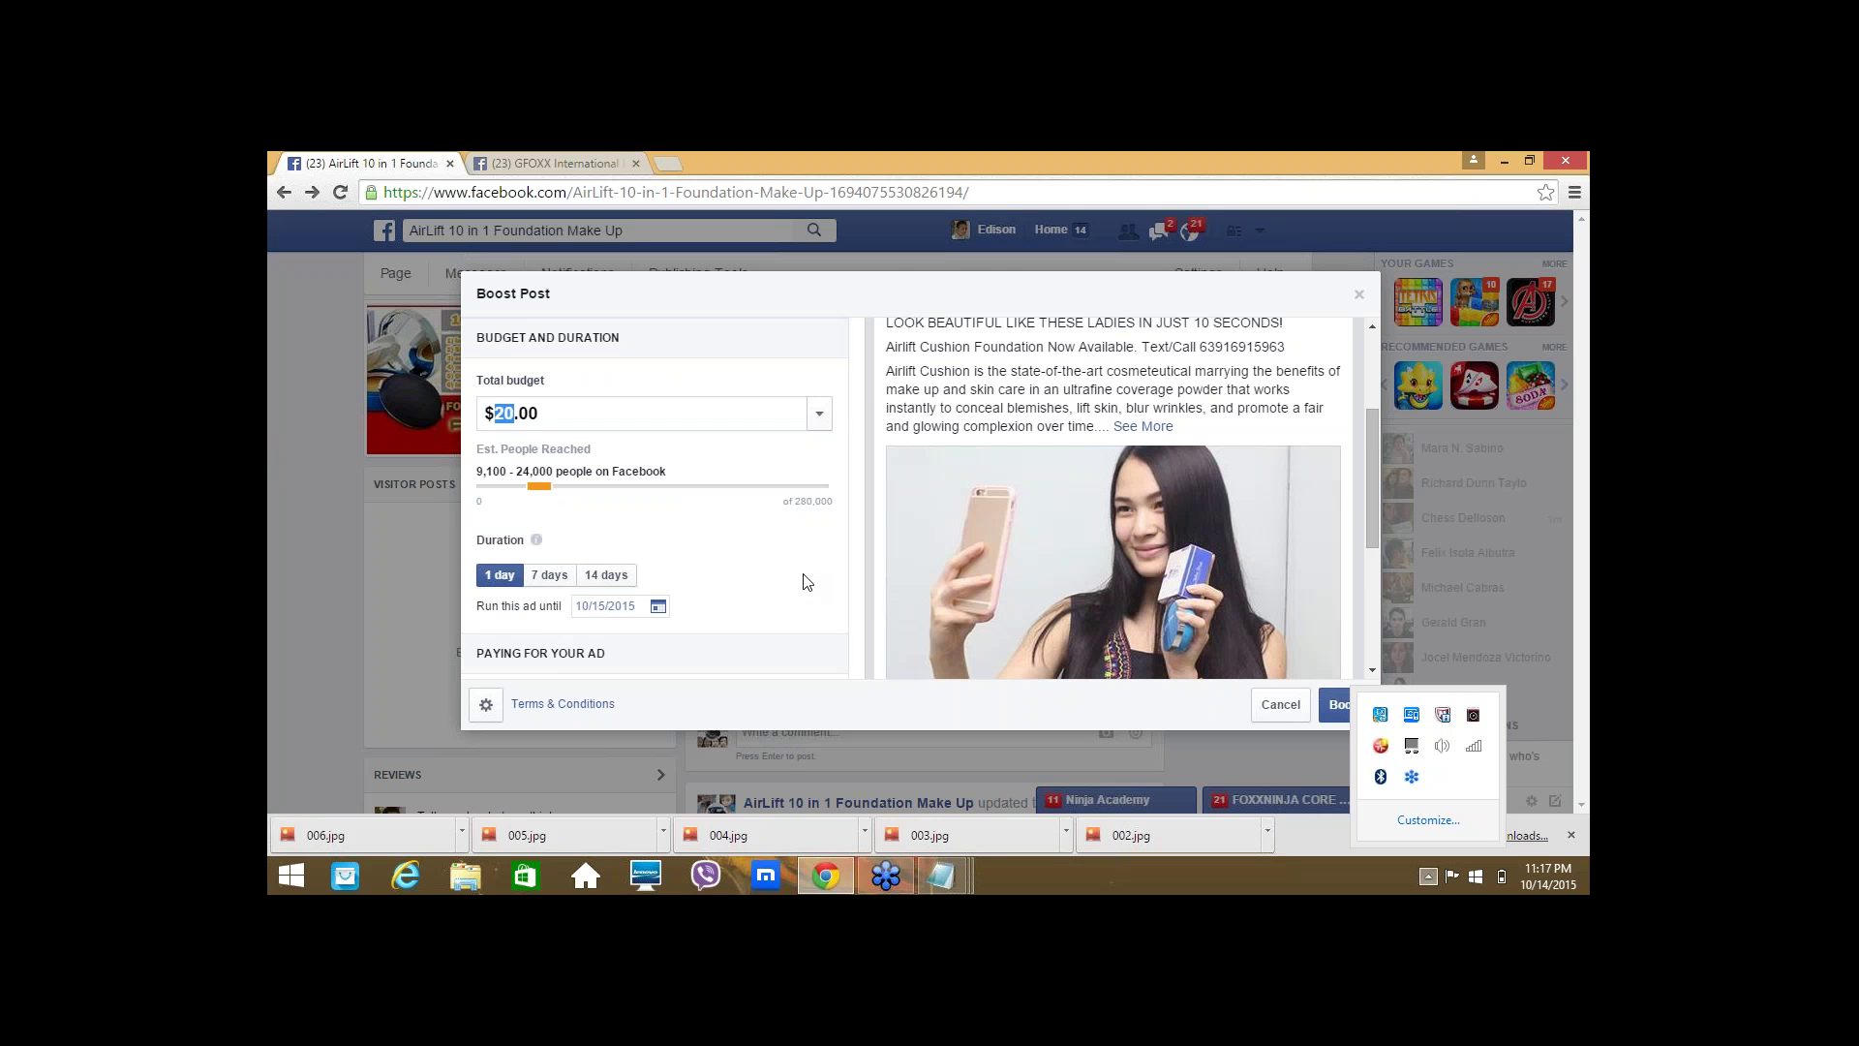
scroll(803, 581, up, 1)
text(2)
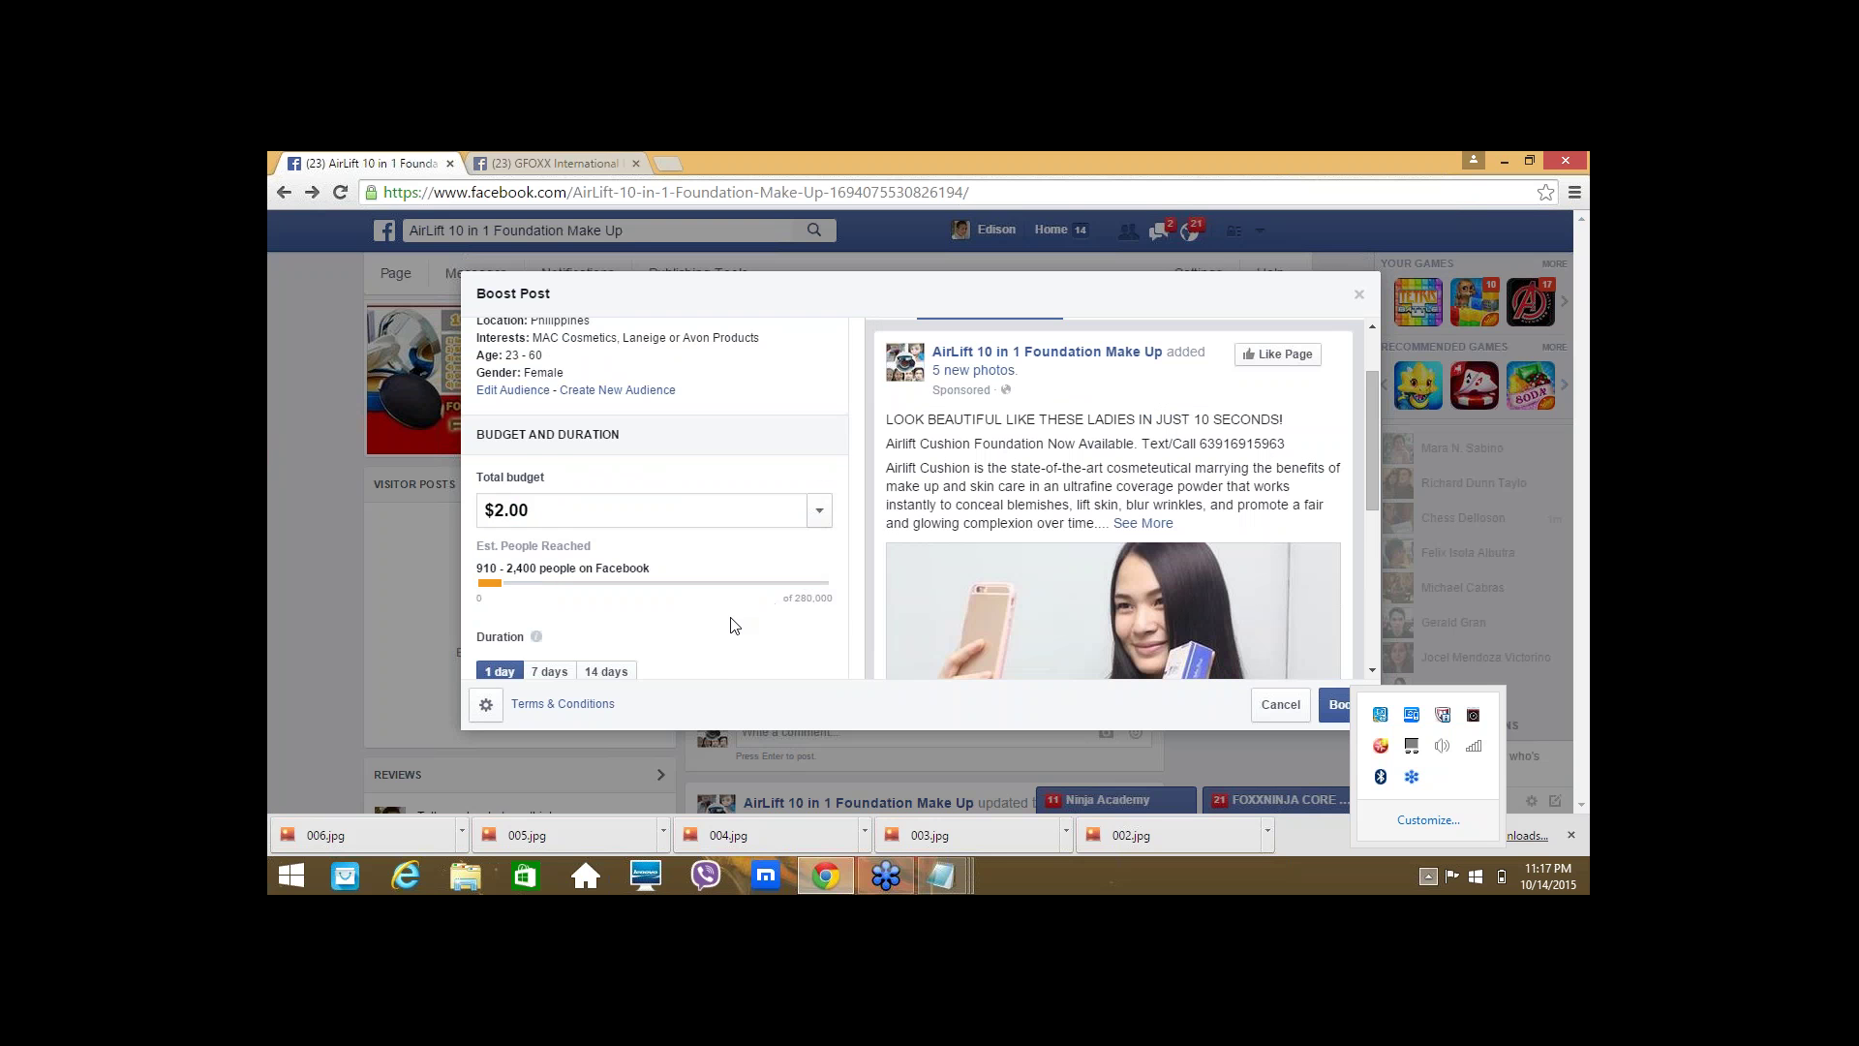
- Review the boost's estimated reach, duration, payment settings and ad preview
scroll(736, 625, down, 1)
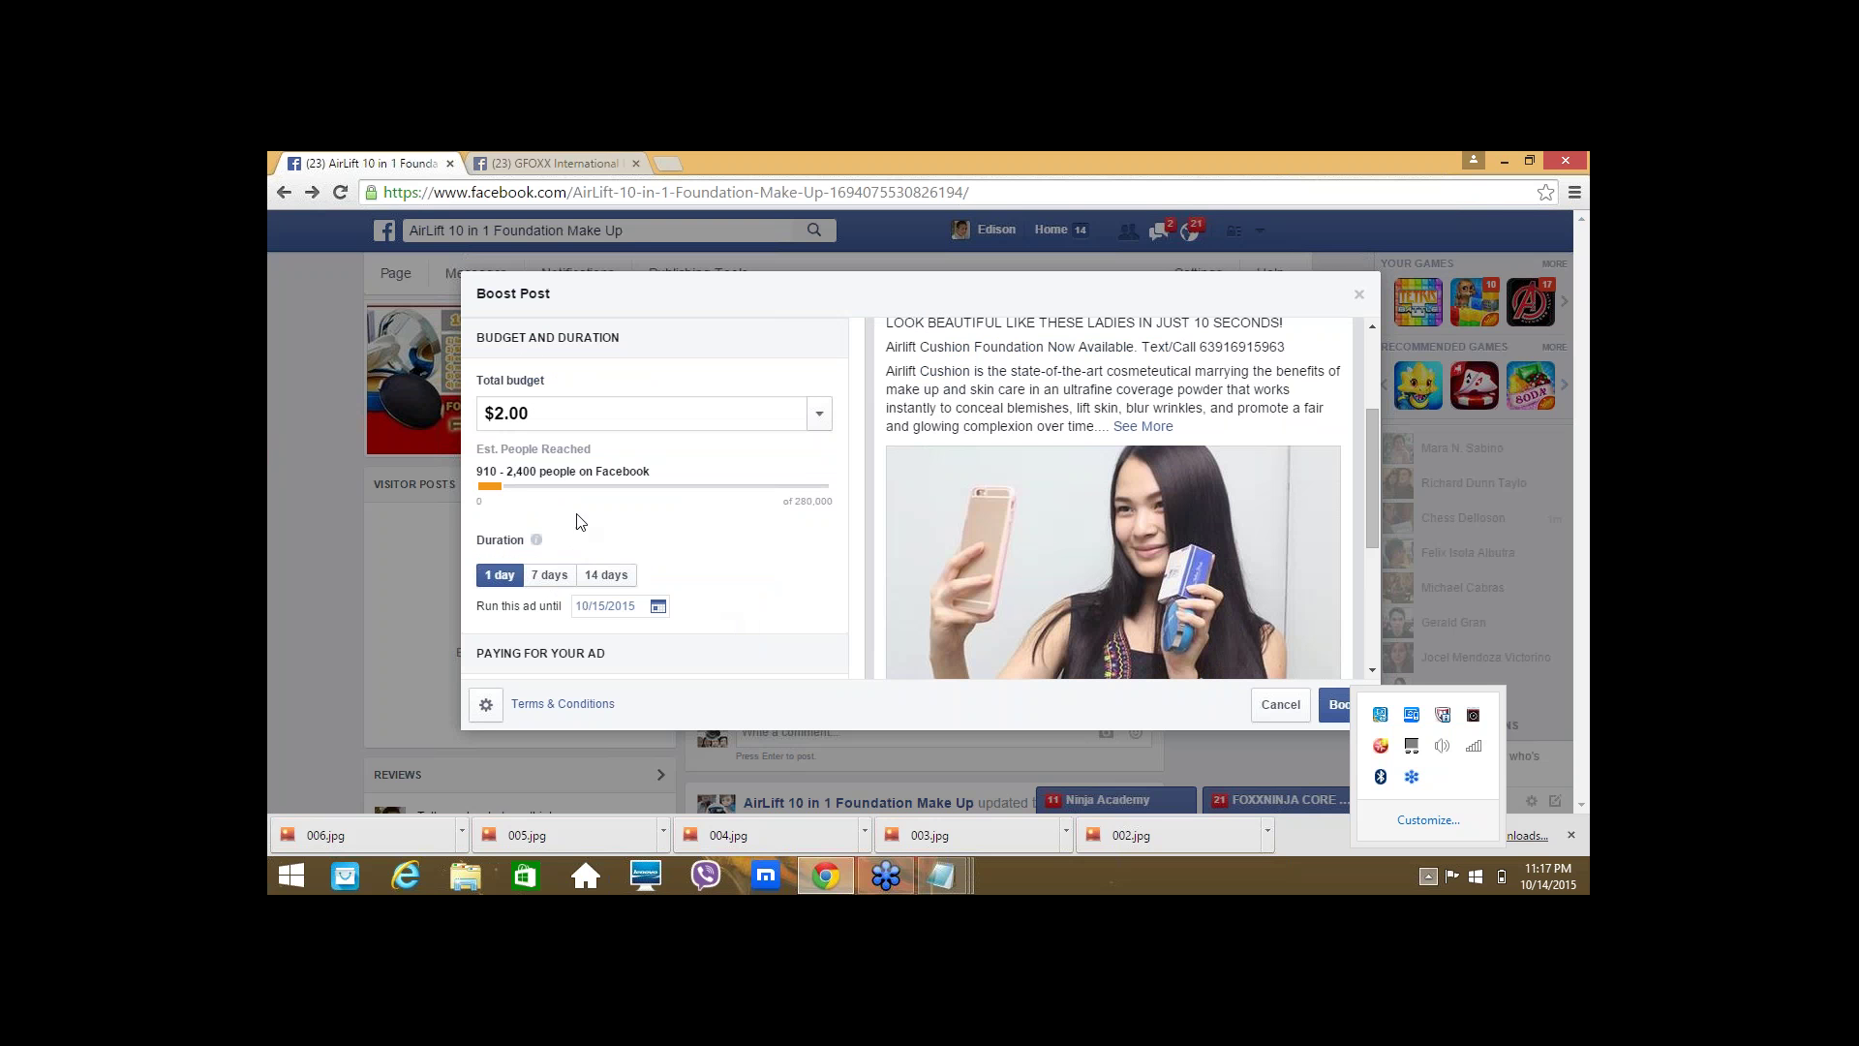
drag(484, 471, 567, 471)
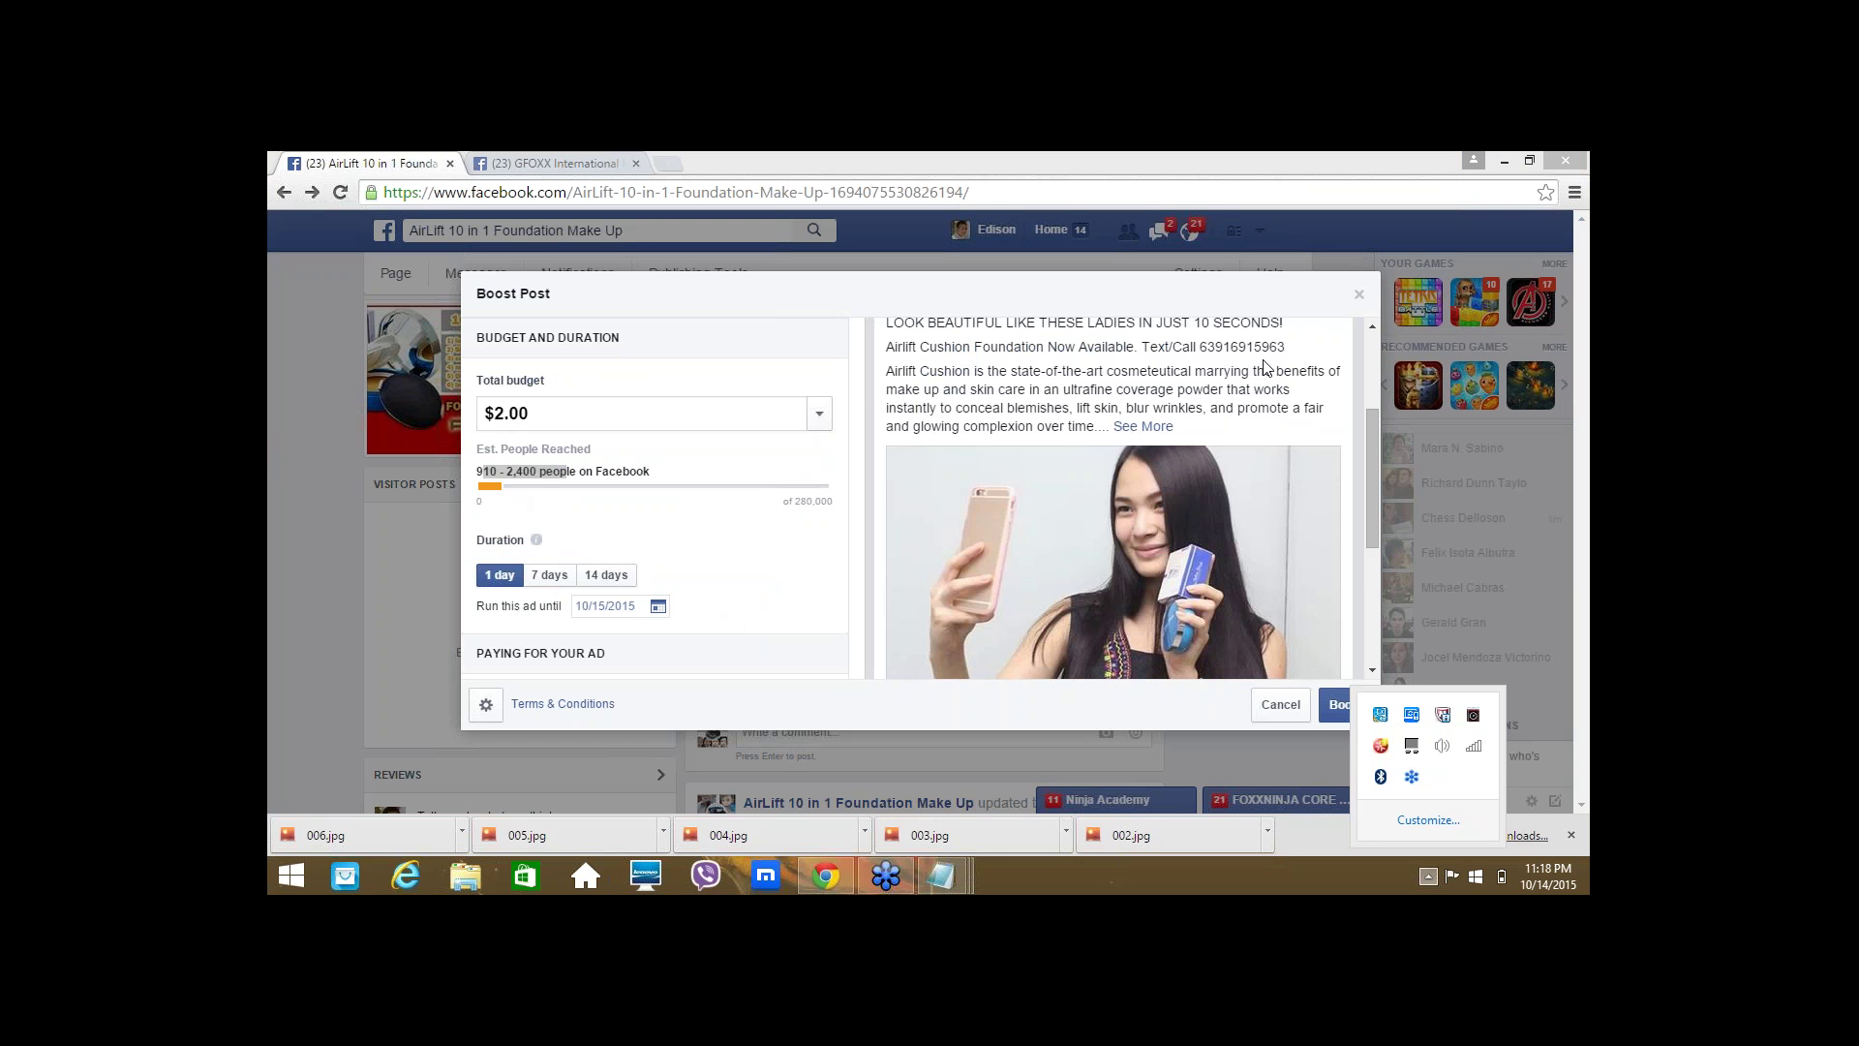
click(784, 532)
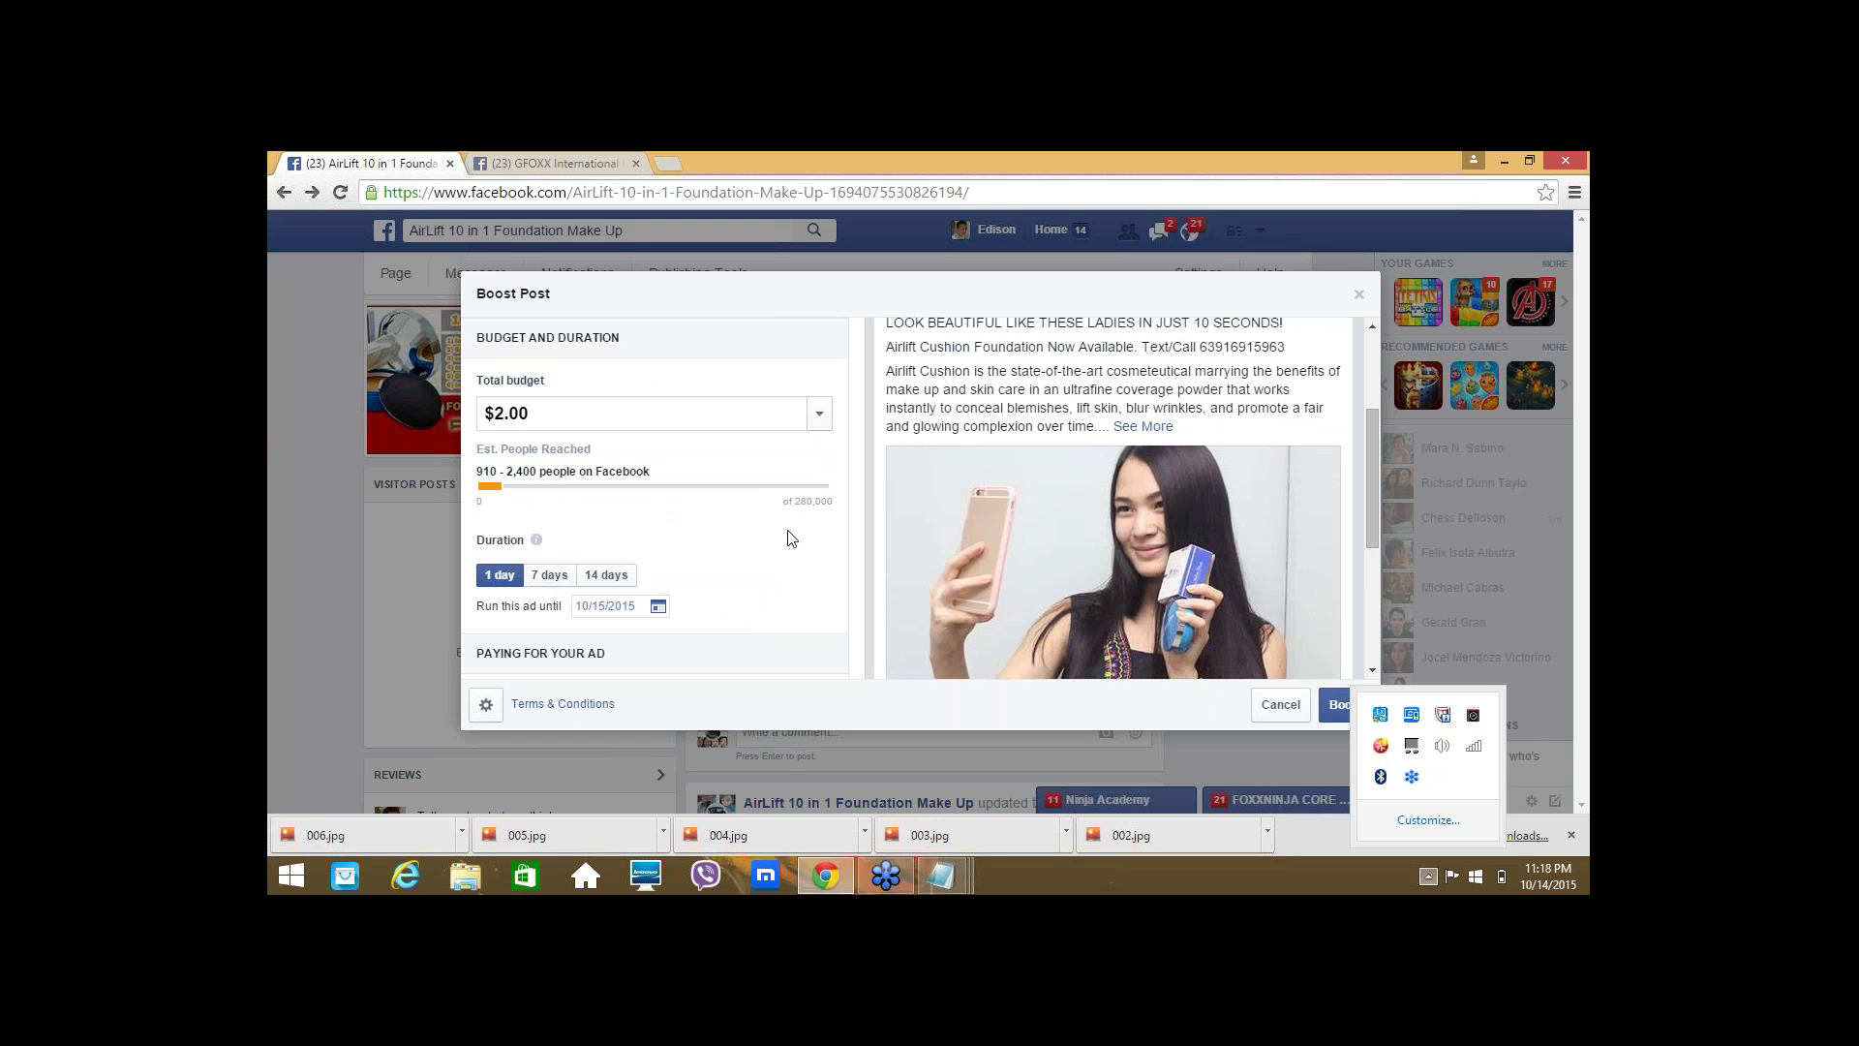
scroll(786, 533, down, 4)
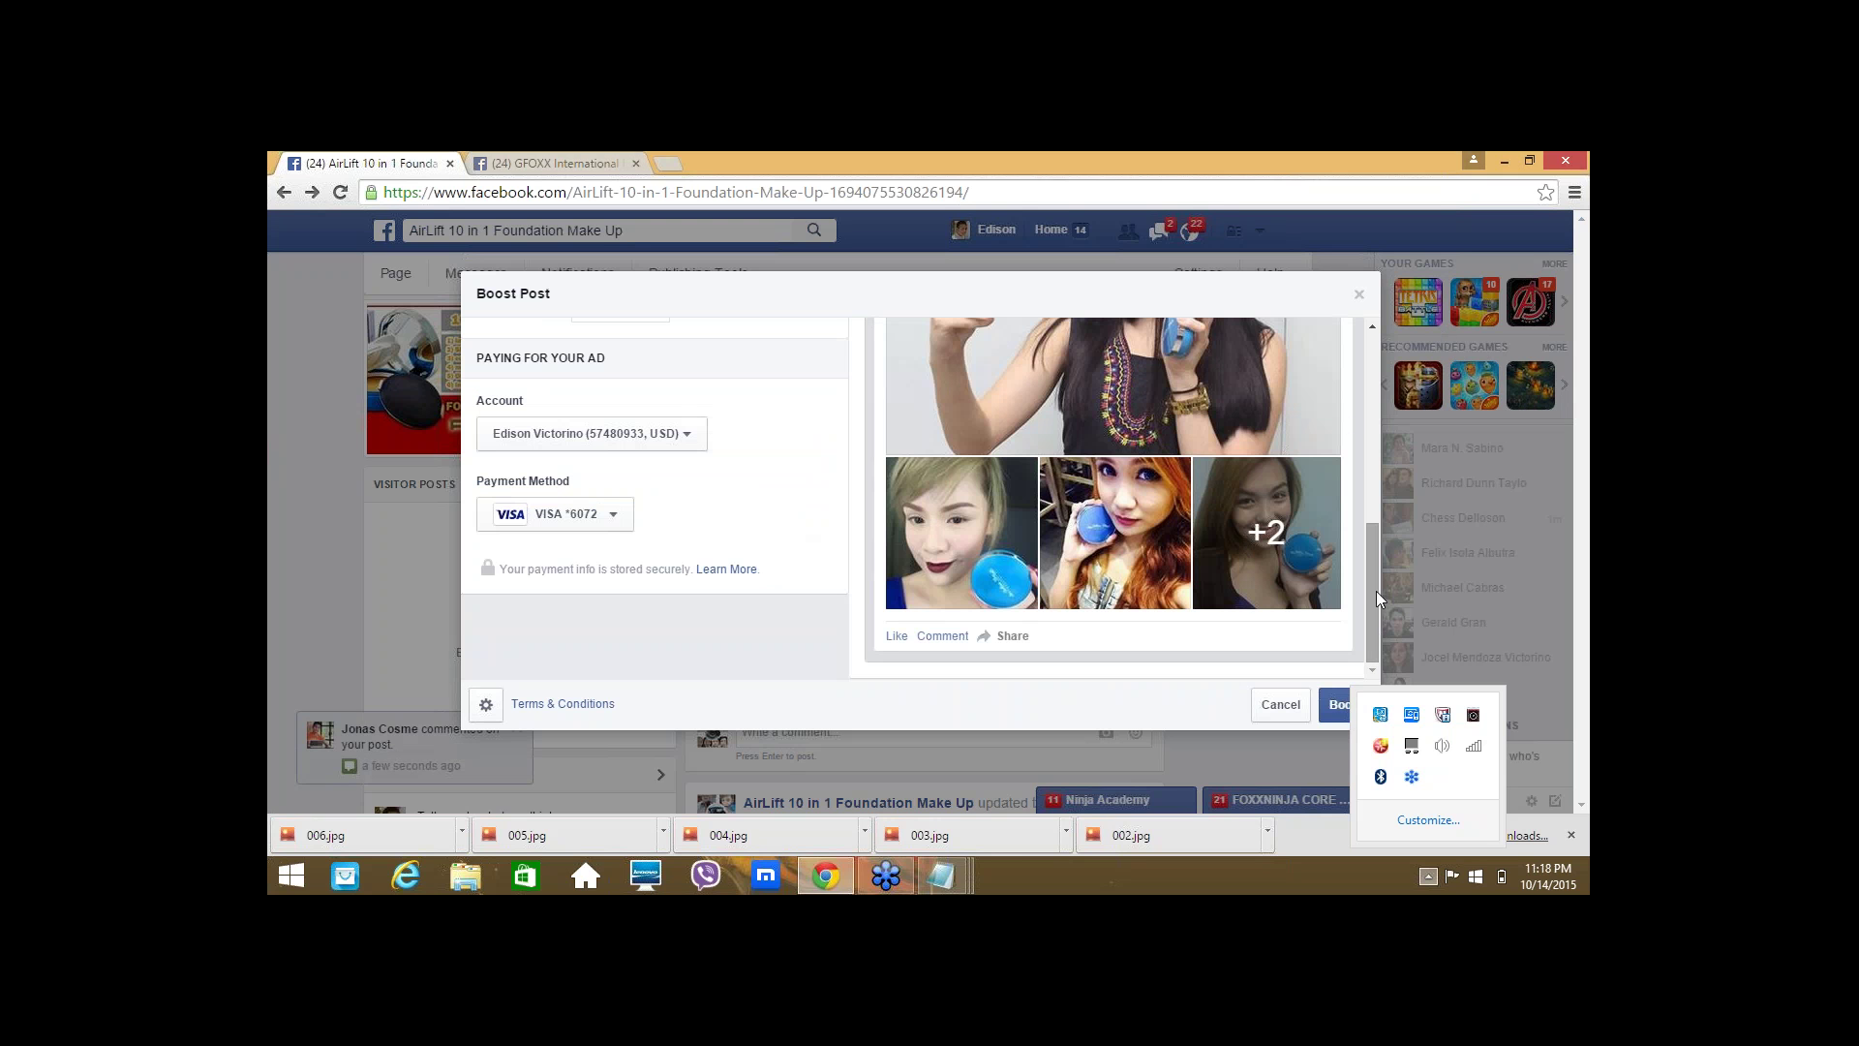
drag(1375, 590, 1384, 446)
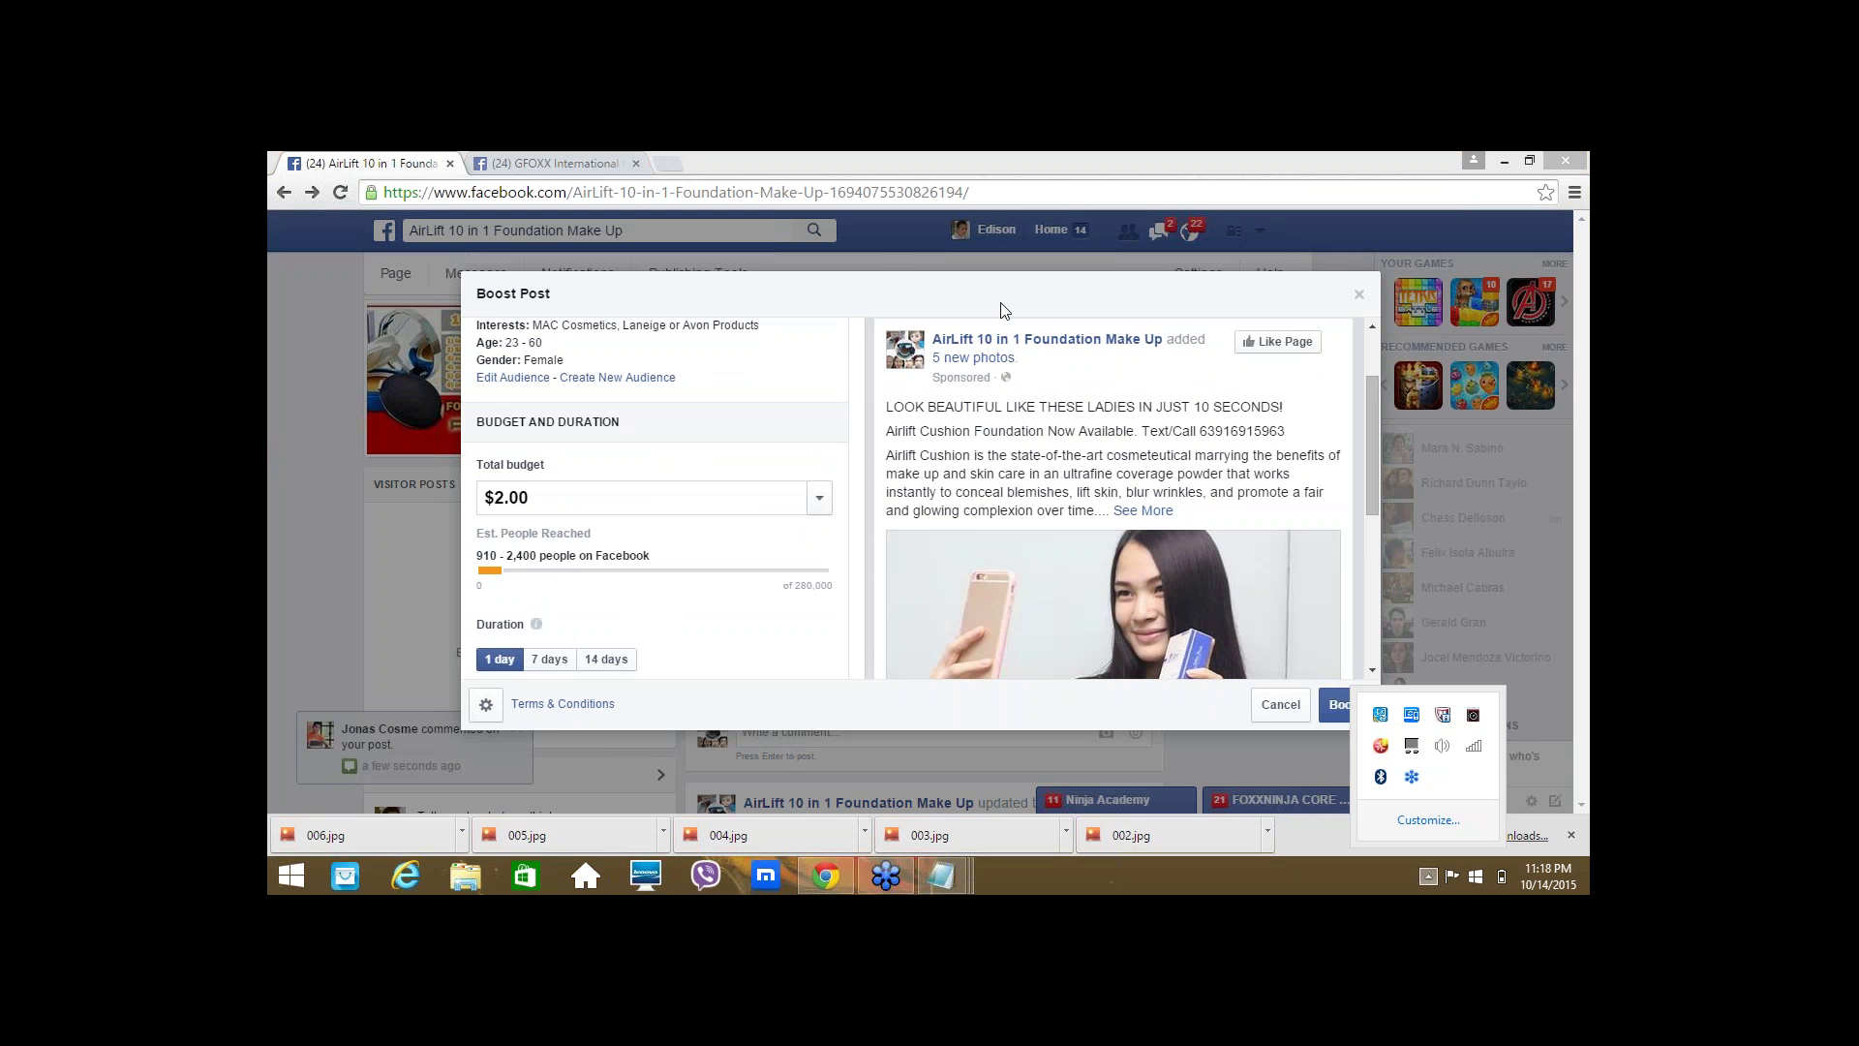